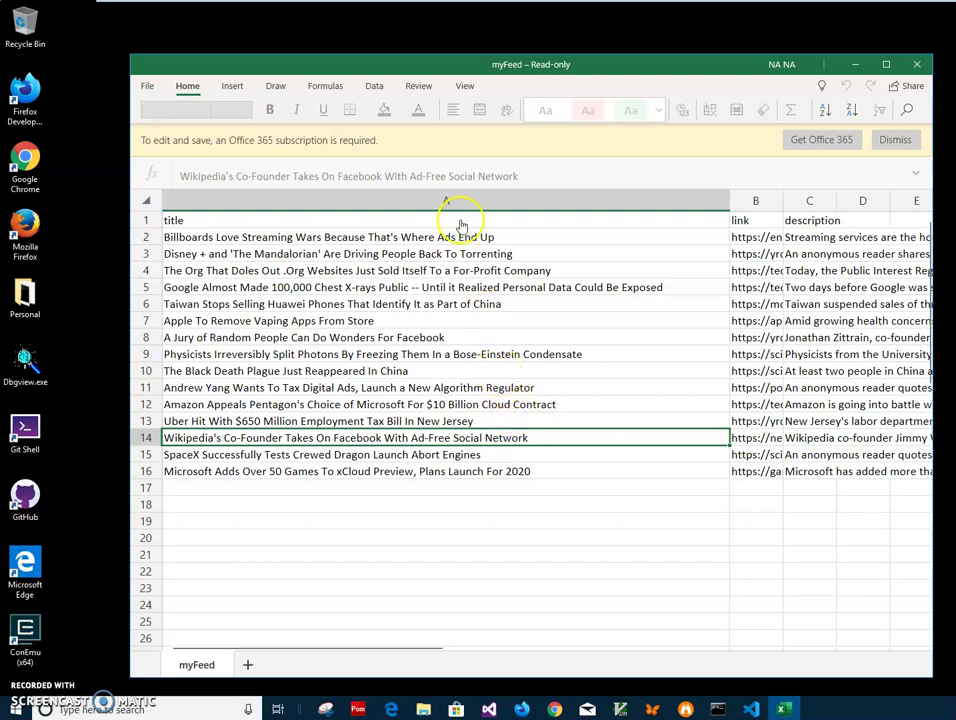
Inspect the title, link and description headers and the first row's title and description.
left_click_drag(403, 70, 359, 56)
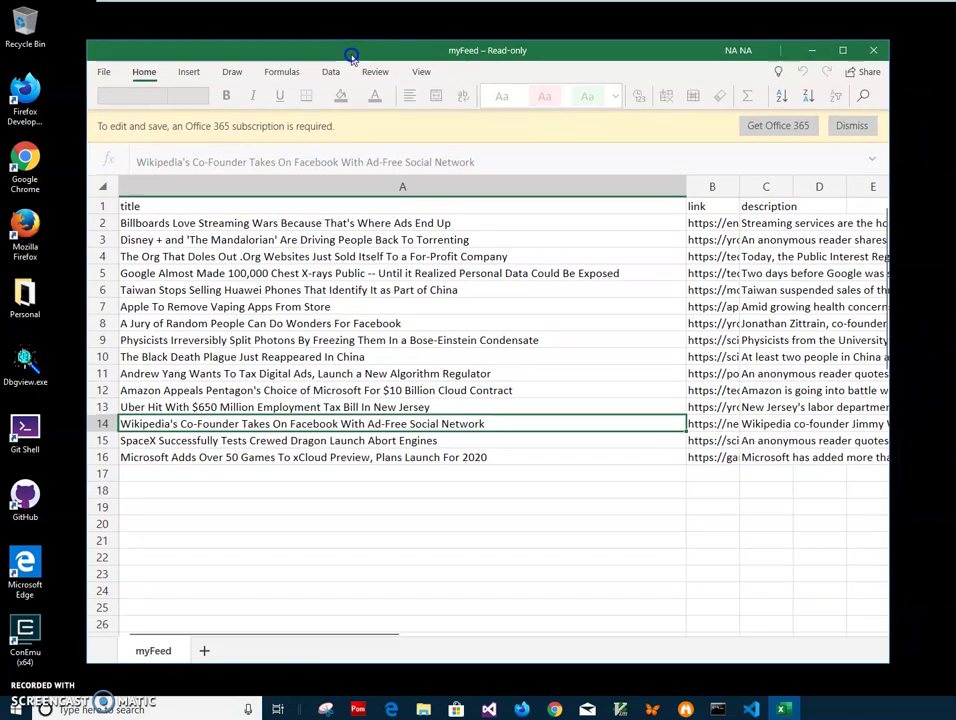
left_click(404, 223)
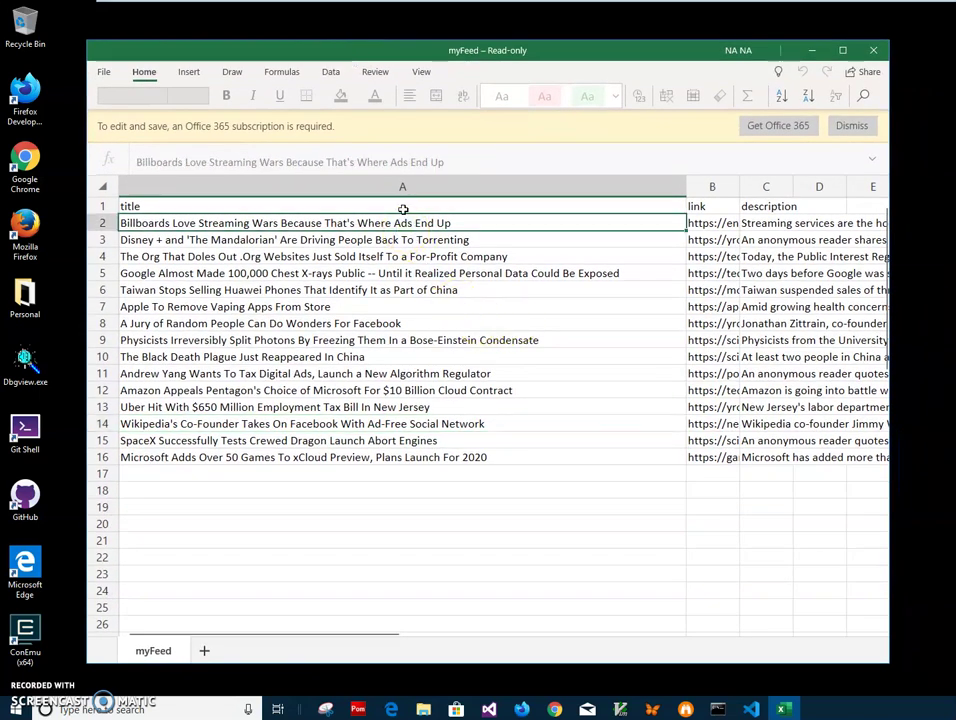
left_click(403, 209)
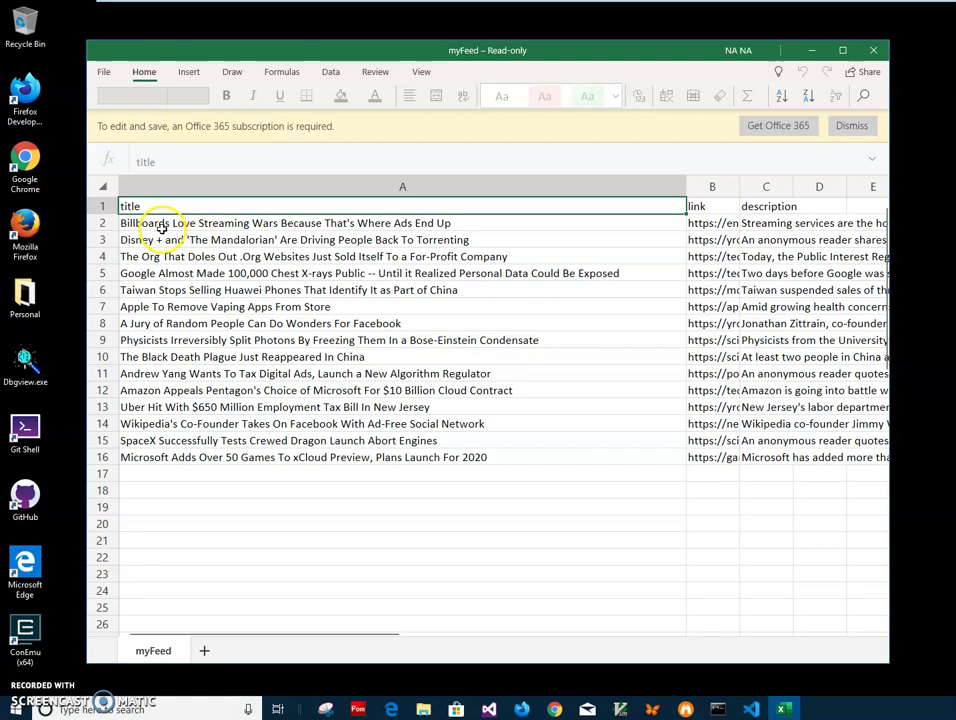
left_click(310, 221)
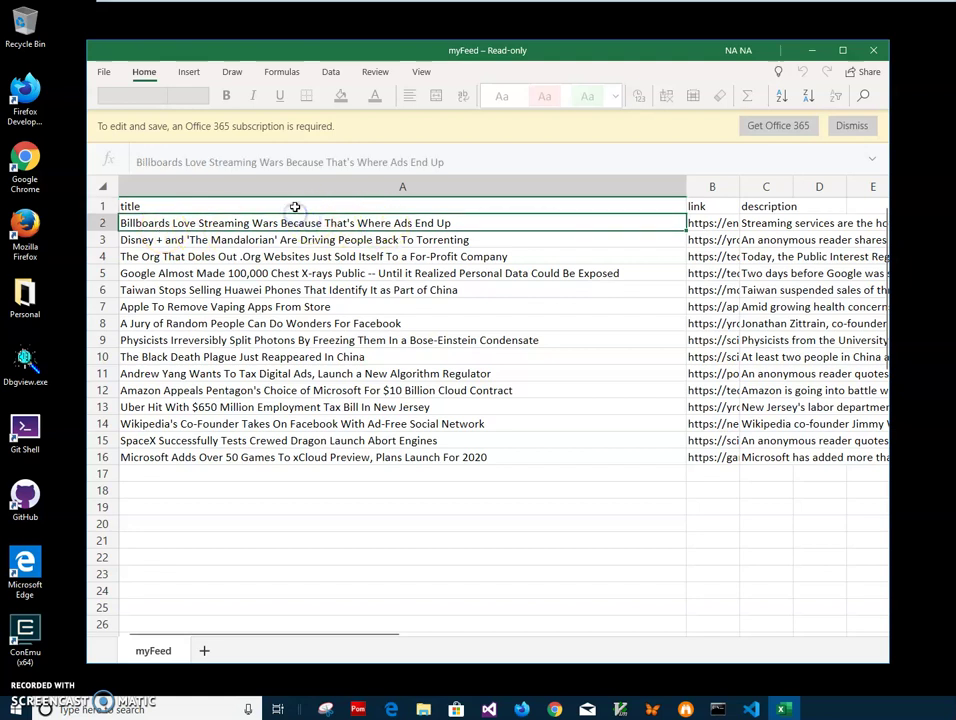
left_click(295, 206)
left_click(157, 204)
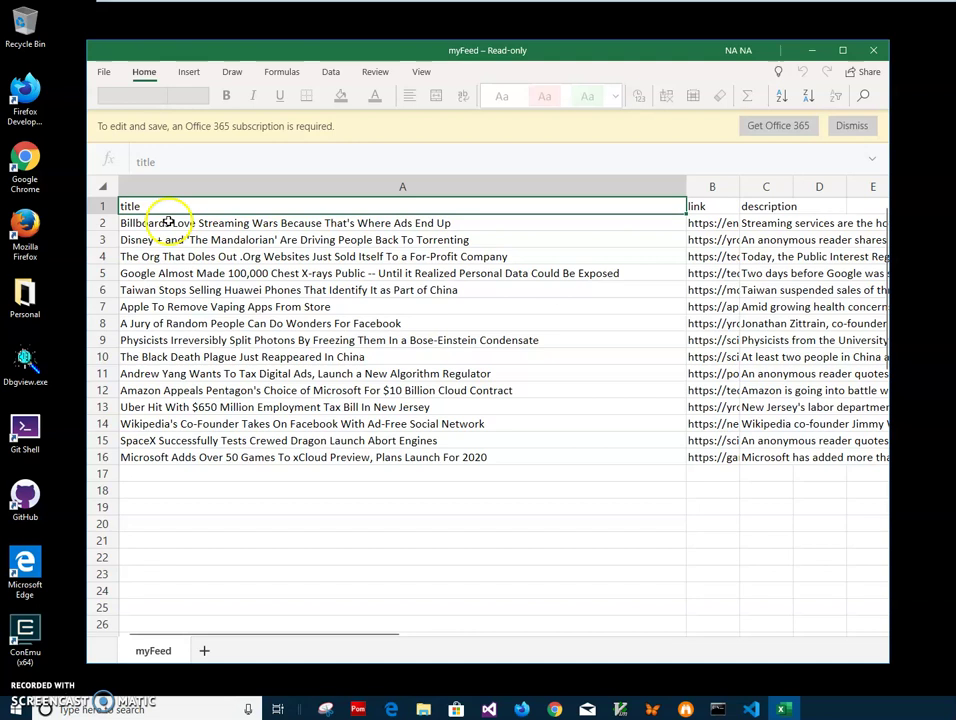
left_click(700, 206)
left_click(771, 206)
left_click(770, 223)
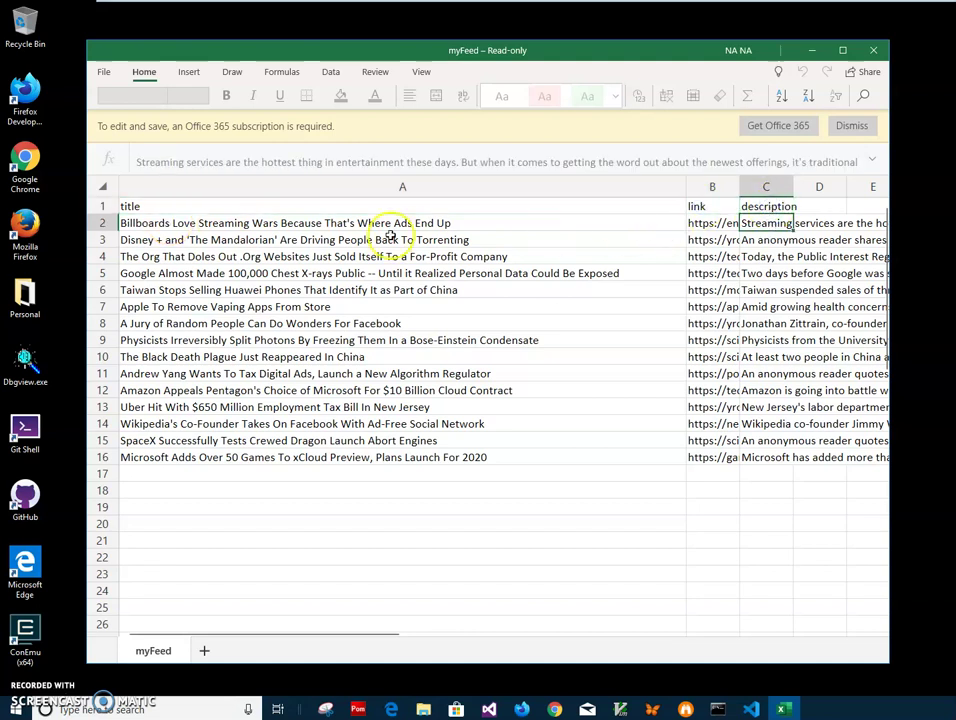
Step through the article titles in A3 to A12, then the Billboards link in B2.
left_click(202, 238)
left_click(191, 223)
left_click(196, 240)
left_click(200, 289)
left_click(201, 307)
left_click(200, 340)
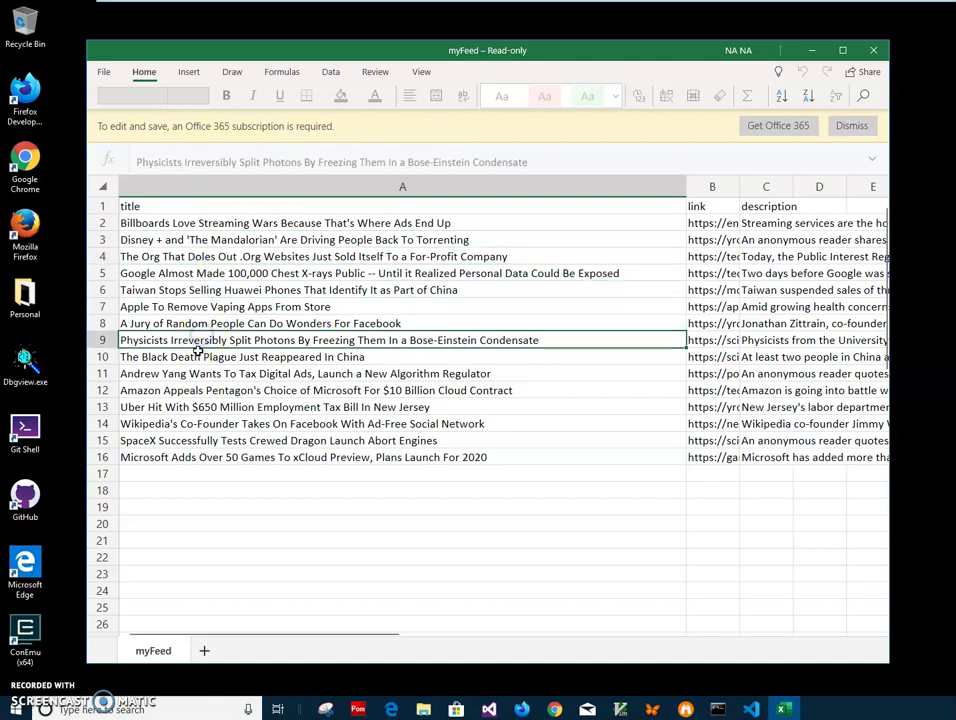
left_click(197, 357)
left_click(197, 373)
left_click(197, 390)
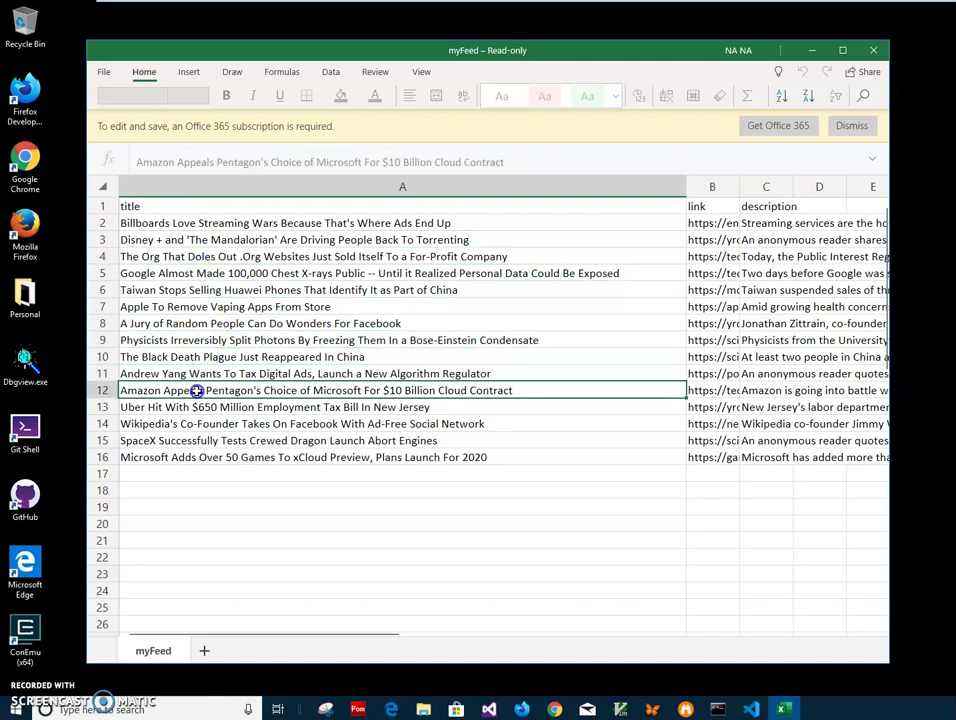
left_click(697, 225)
Dismiss the Office 365 notice and check the links in B5, B10, B12 and the C2 description.
left_click(852, 125)
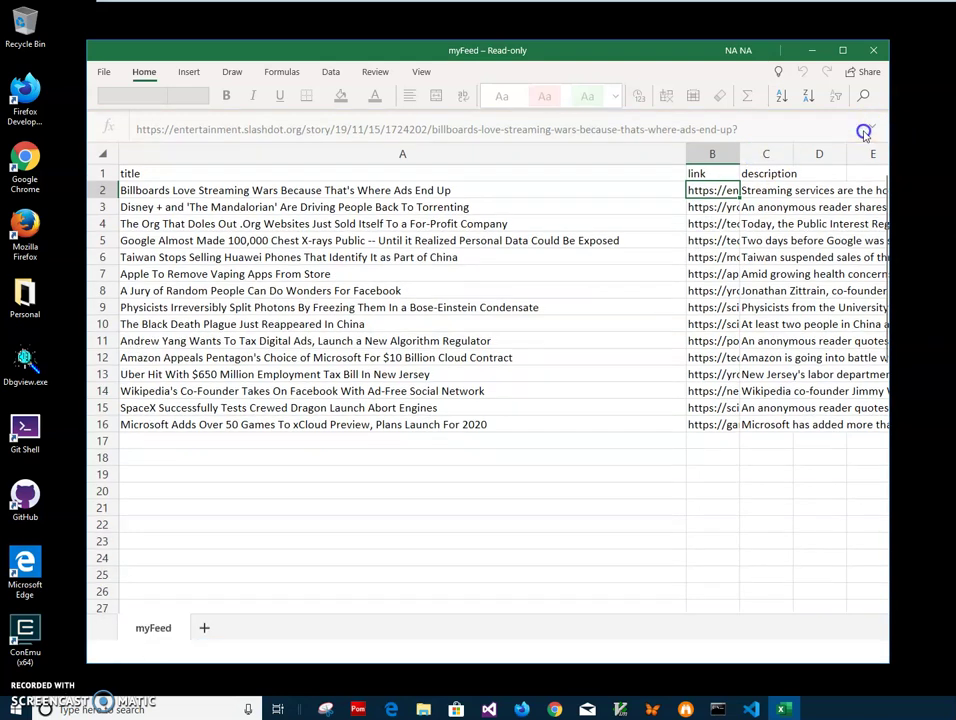
left_click(713, 240)
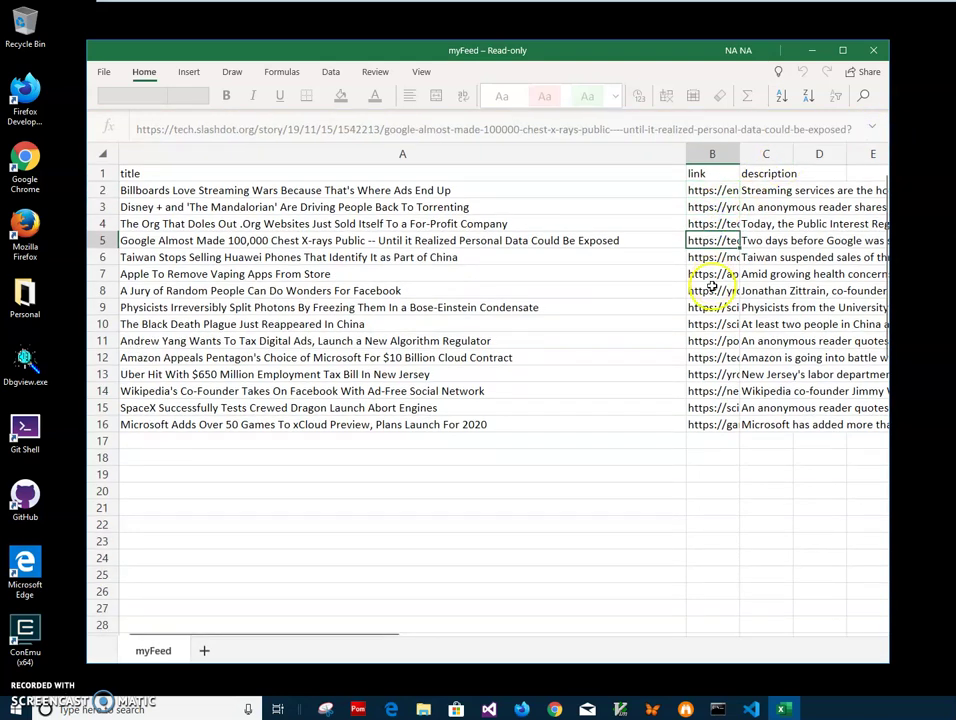
left_click(712, 324)
left_click(712, 357)
left_click(755, 190)
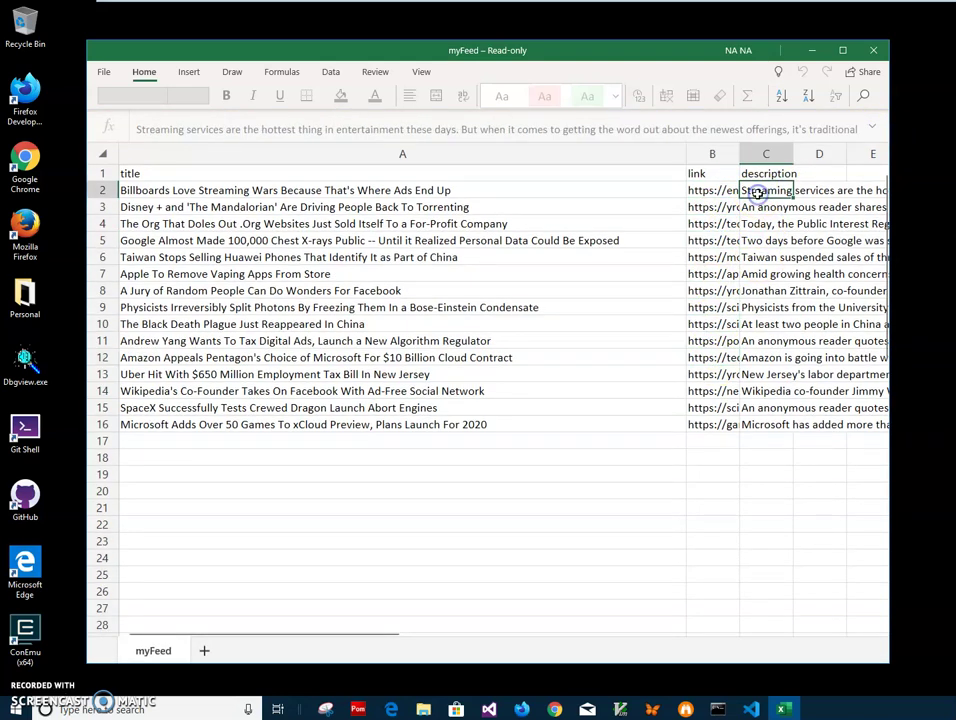
Scroll the sheet, recheck the Disney title in A3, and close the myFeed workbook.
left_click(303, 632)
mouse_move(303, 632)
left_mouse_down()
mouse_move(672, 634)
mouse_move(314, 635)
left_mouse_up()
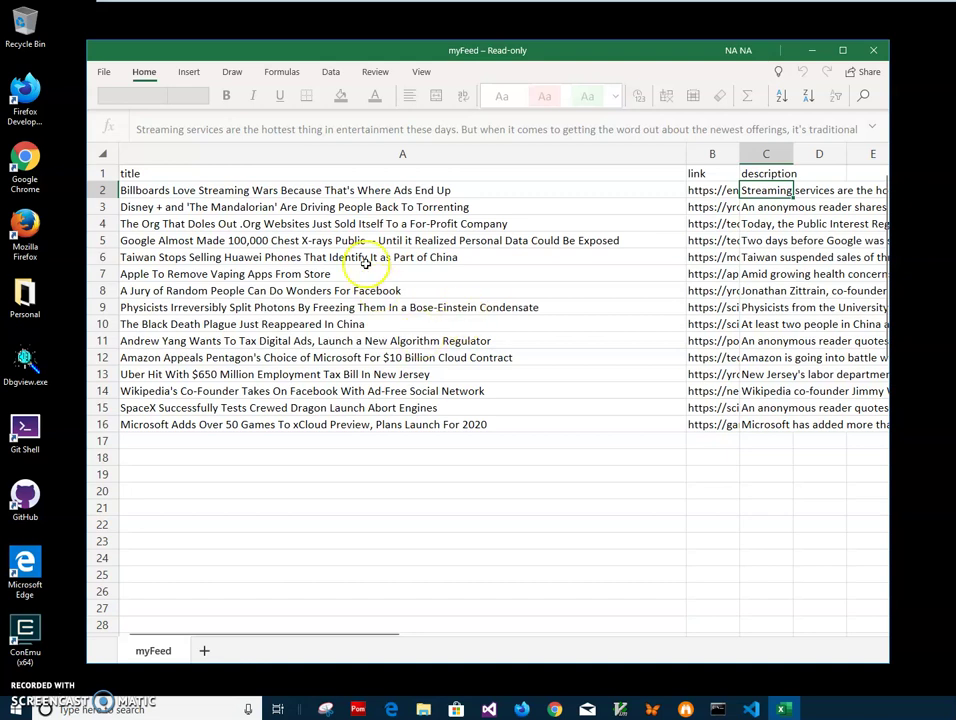
left_click(327, 207)
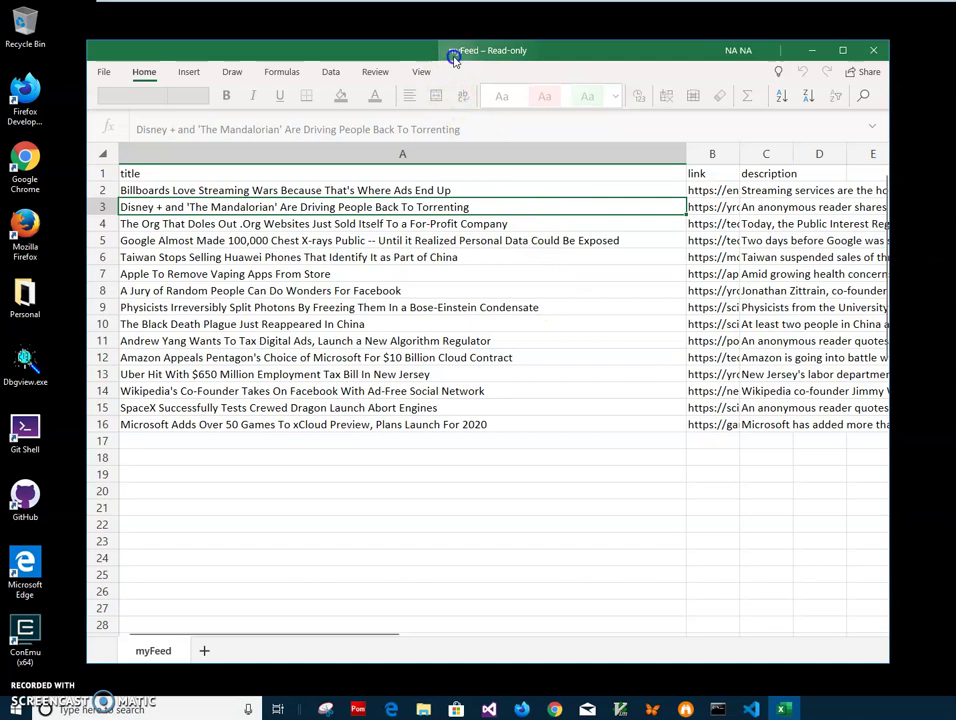
mouse_move(358, 57)
left_mouse_down()
mouse_move(373, 62)
mouse_move(363, 47)
left_mouse_up()
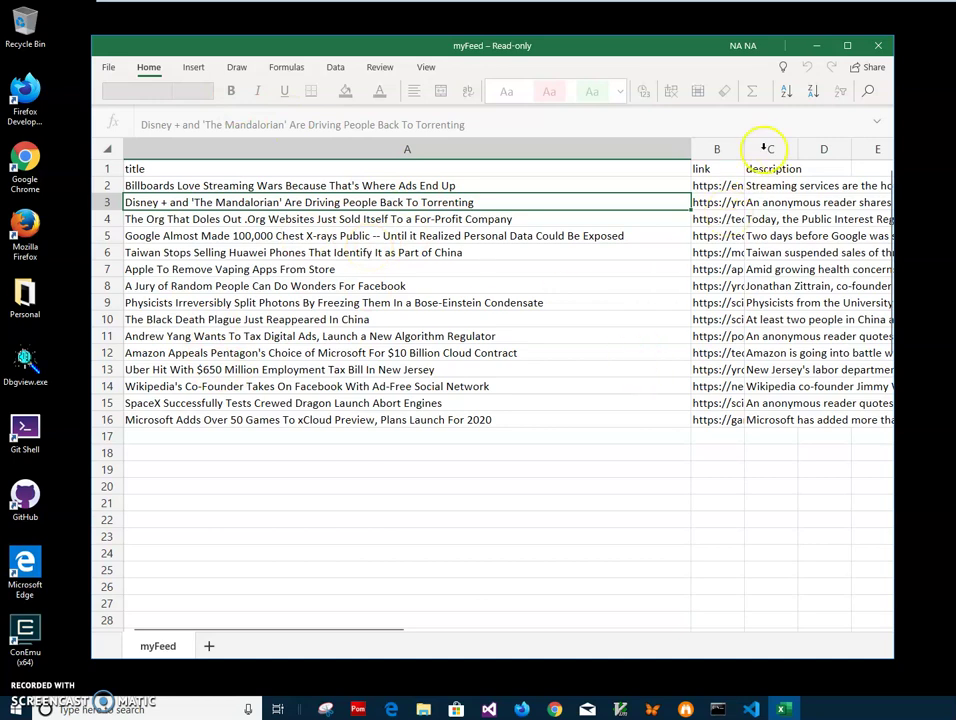
left_click(876, 46)
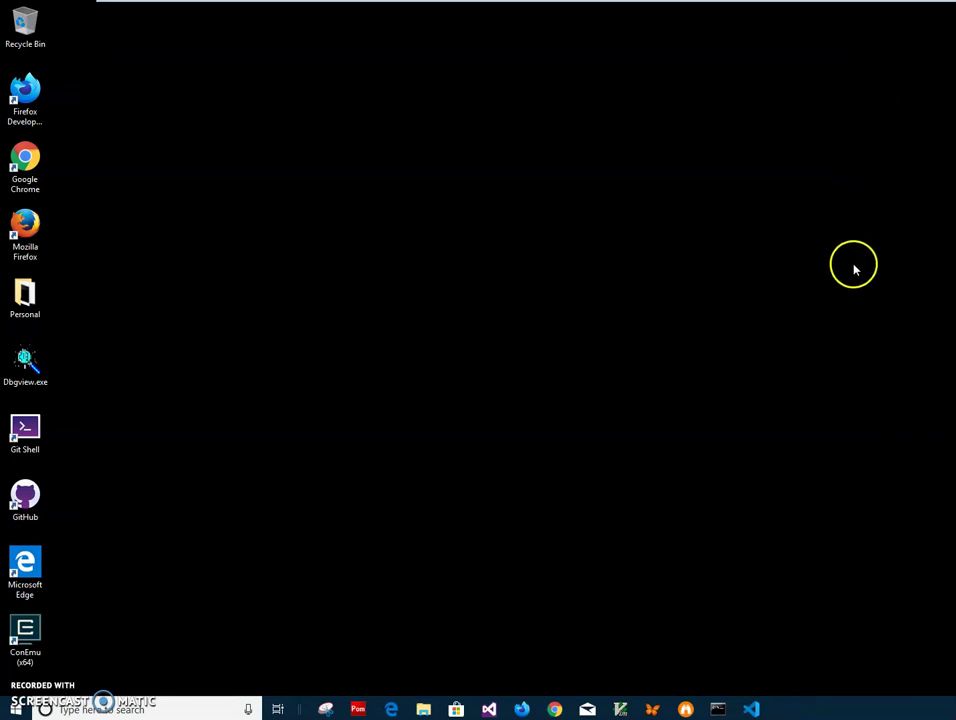
Search the whiterock software site for 'excel to rss' and open the Excel to Rss tool page.
left_click(560, 708)
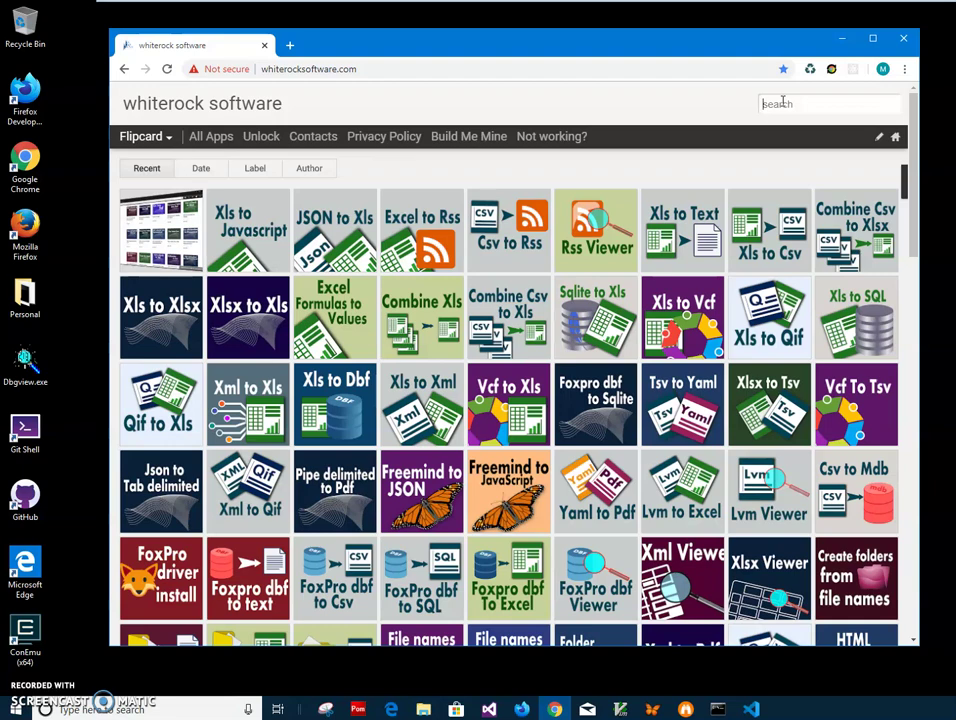
left_click(783, 101)
type("excel to")
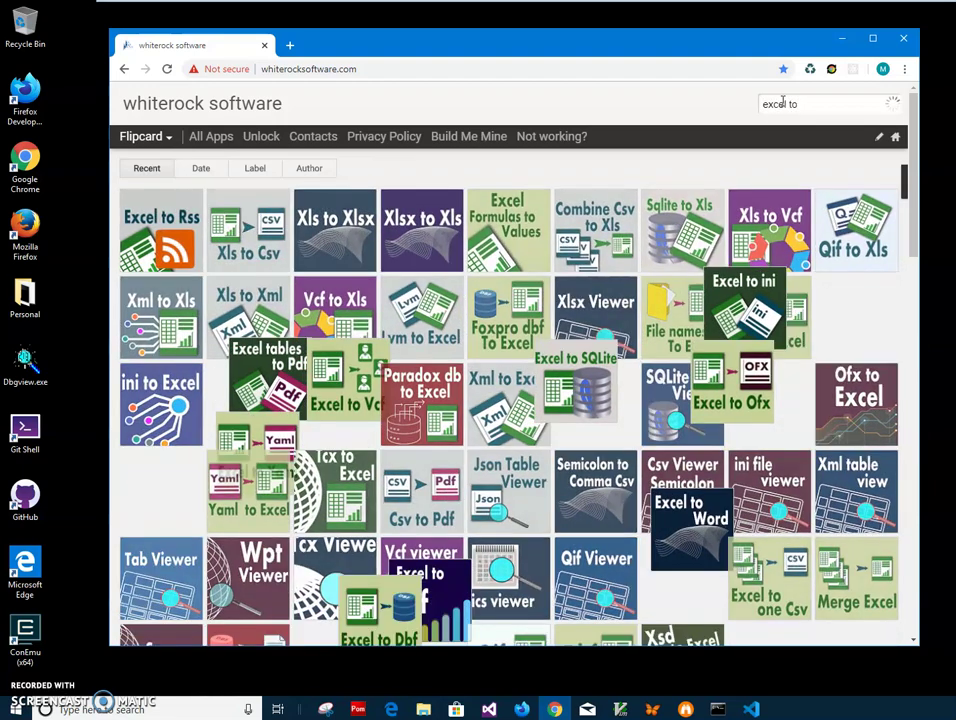
type(" rss")
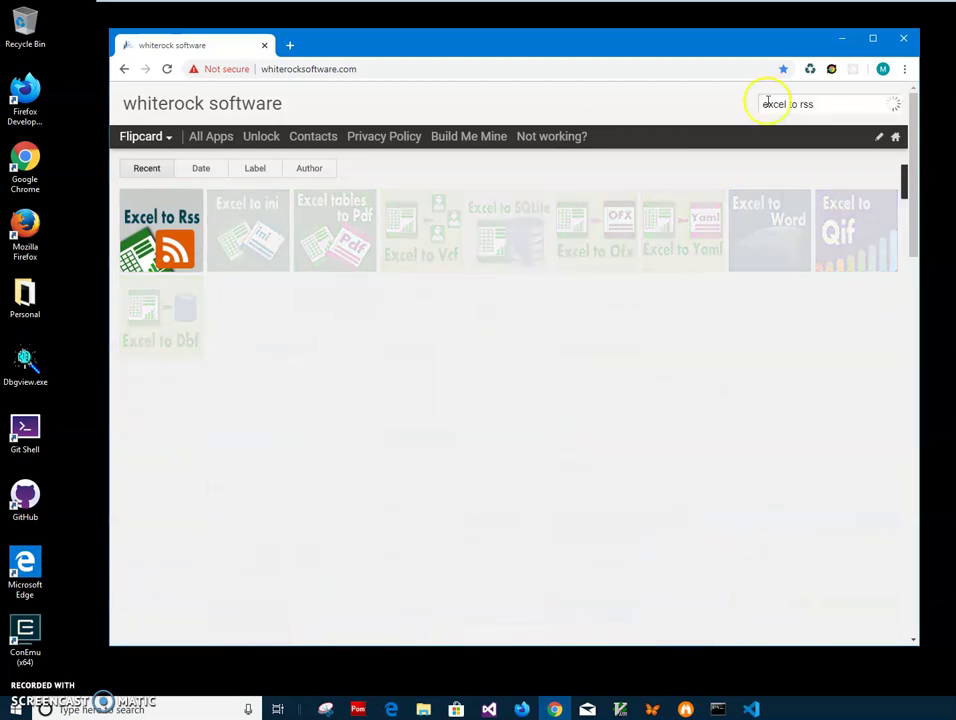
left_click(151, 242)
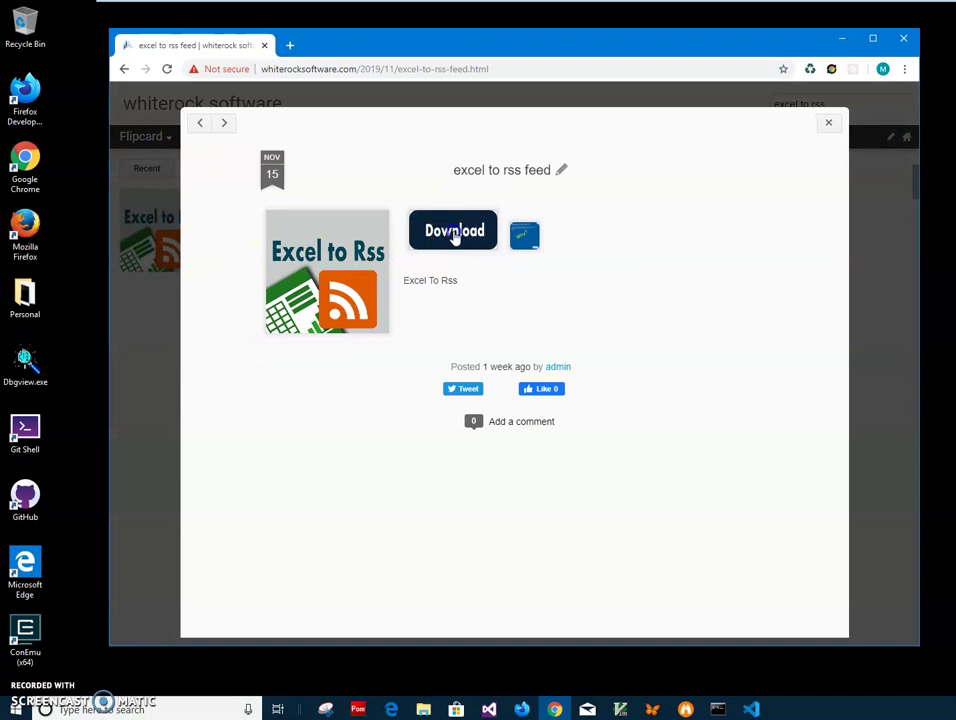
Download ExcelToRssSetup.zip from the post and open it from Chrome's download bar.
left_click(452, 234)
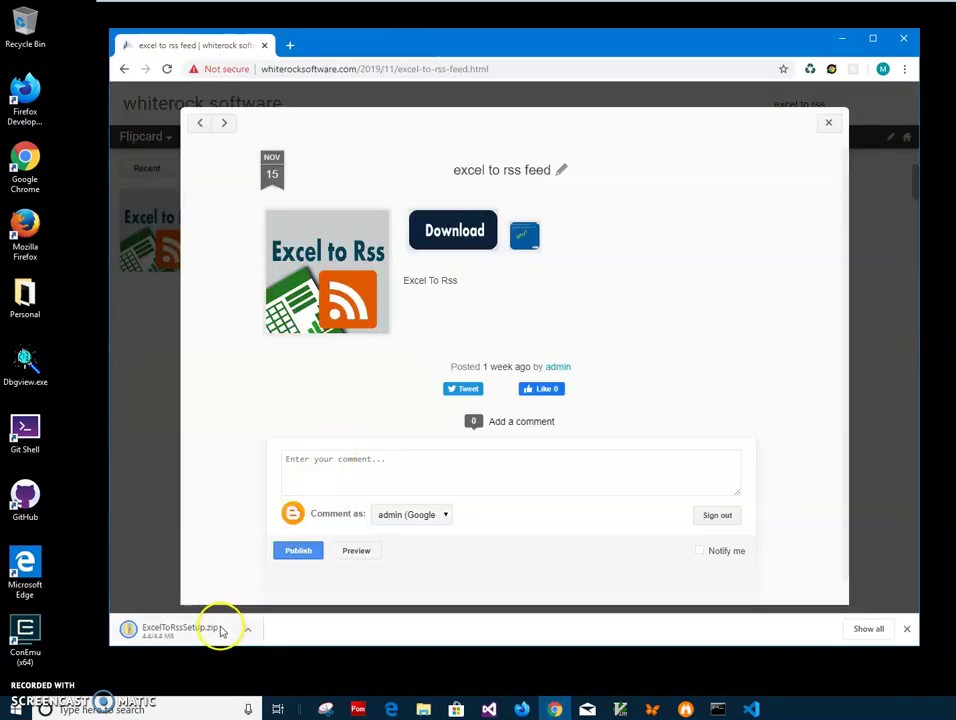
left_click(214, 632)
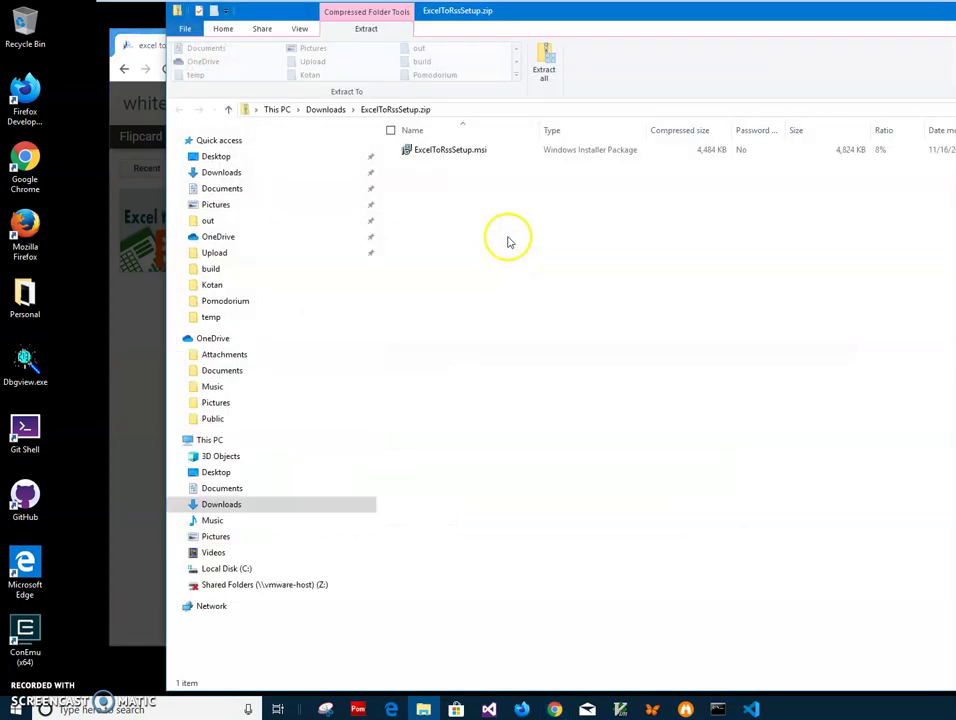
Launch ExcelToRssSetup.msi and run it despite the SmartScreen warning.
double_click(446, 152)
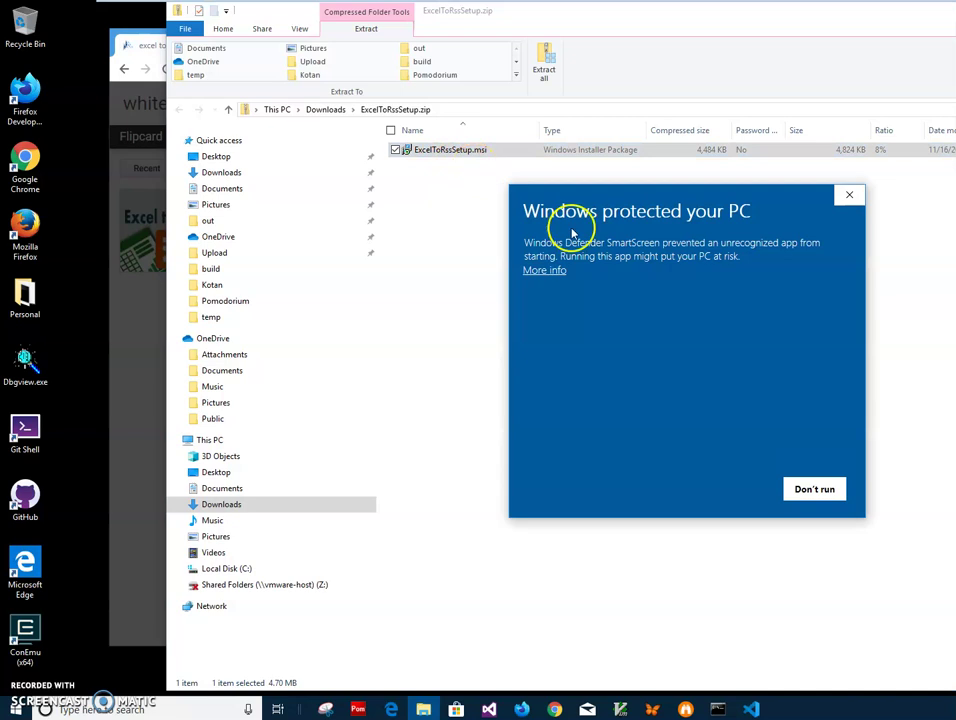
left_click(546, 271)
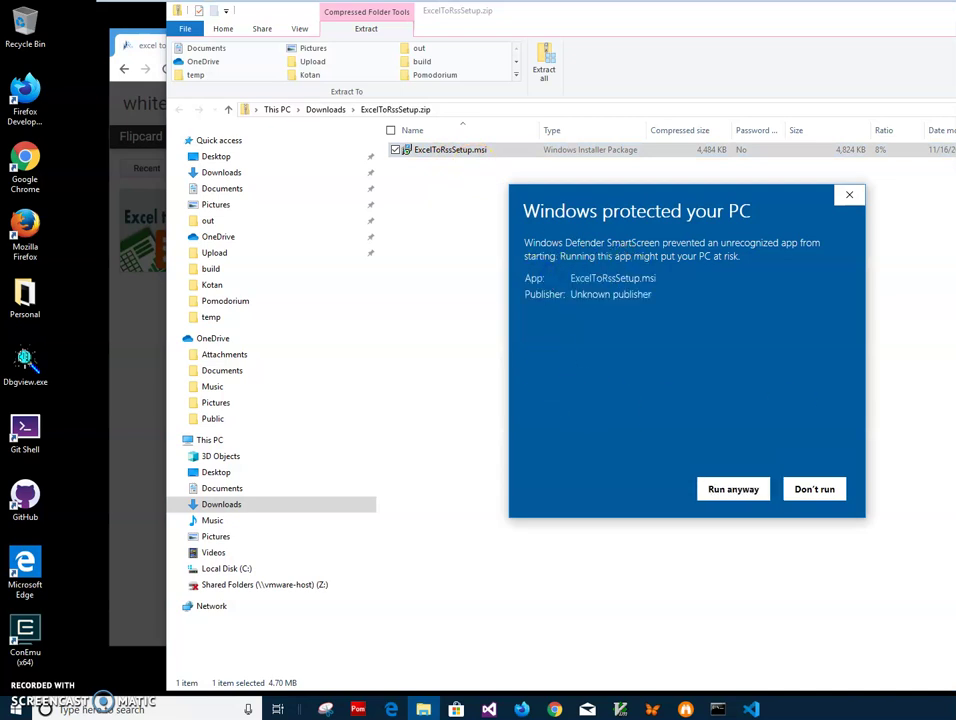
left_click_drag(769, 201, 741, 202)
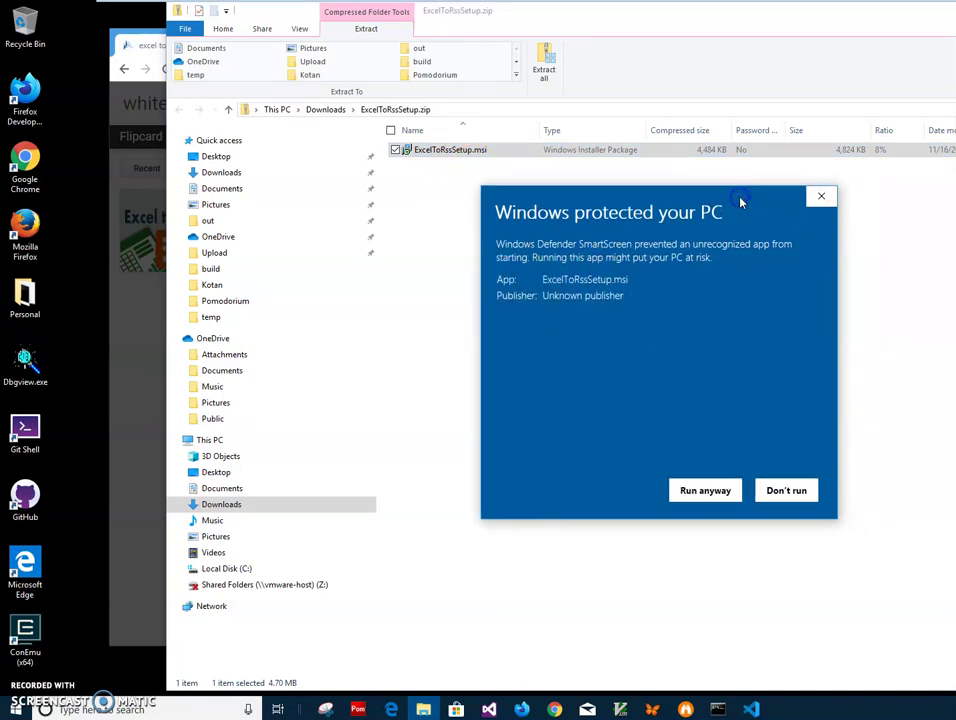
left_click_drag(655, 314, 505, 300)
left_click(535, 310)
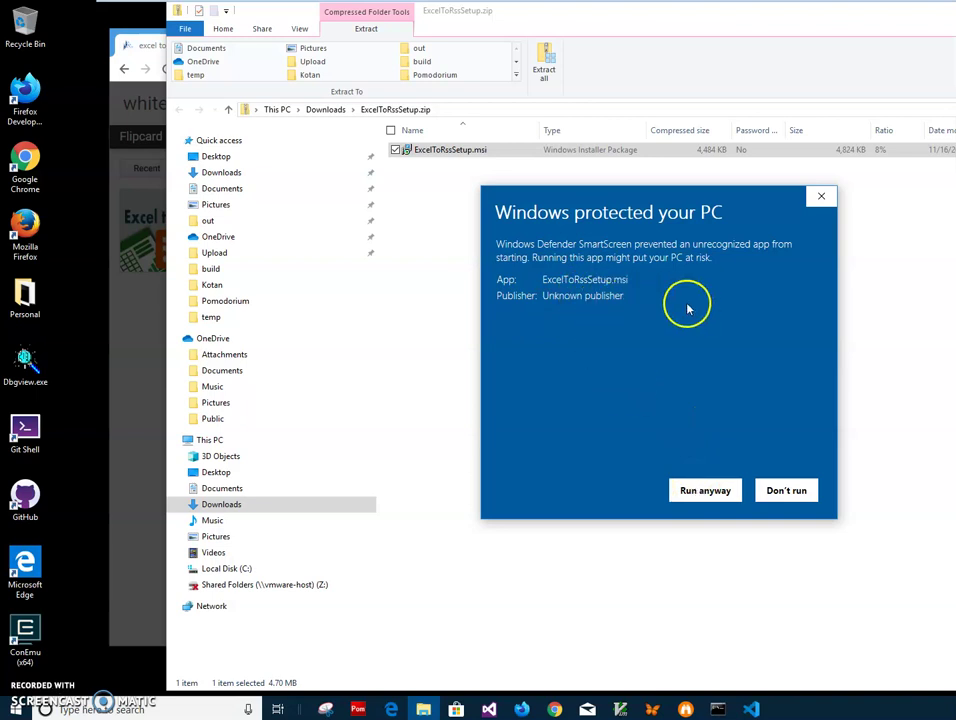
left_click(710, 492)
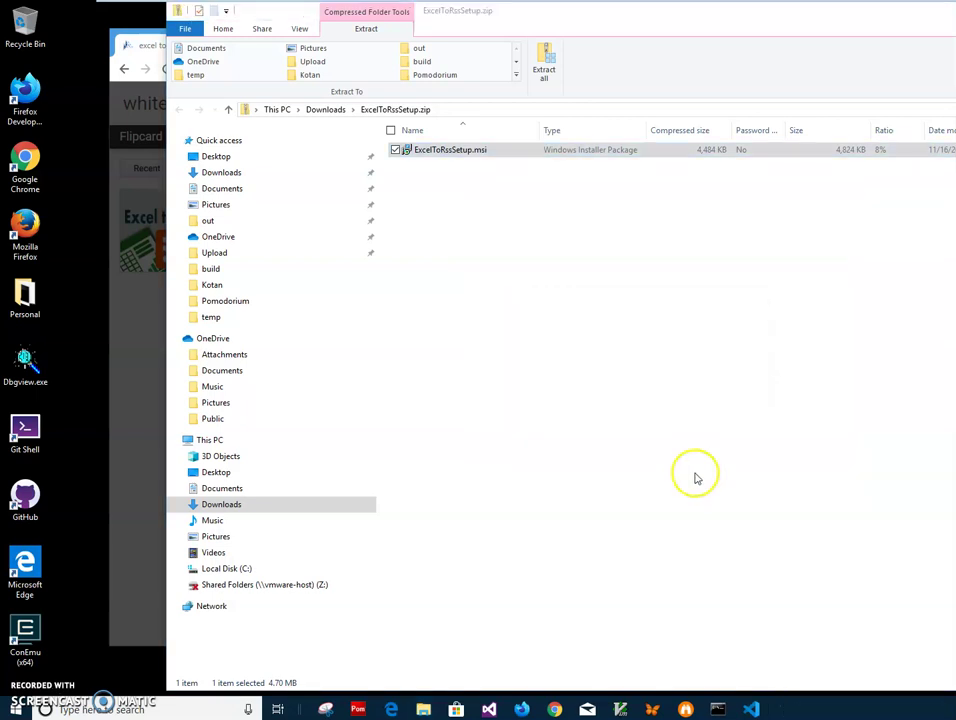
Complete the setup wizard with the default folder, then clear the remaining windows off the desktop.
left_click(710, 459)
left_click(712, 457)
left_click(715, 457)
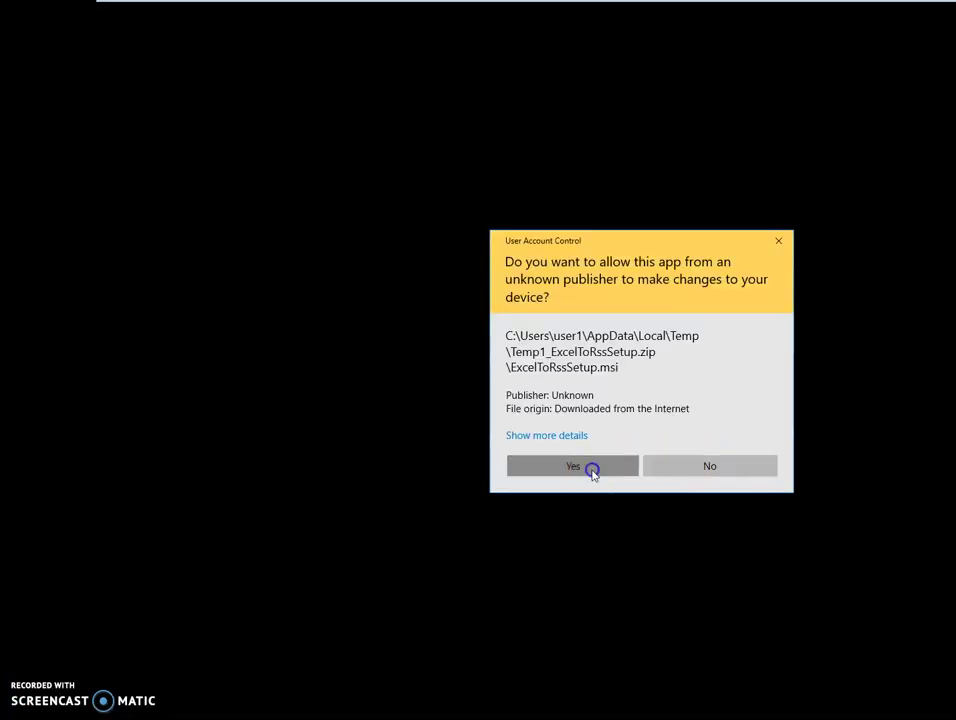
left_click(591, 468)
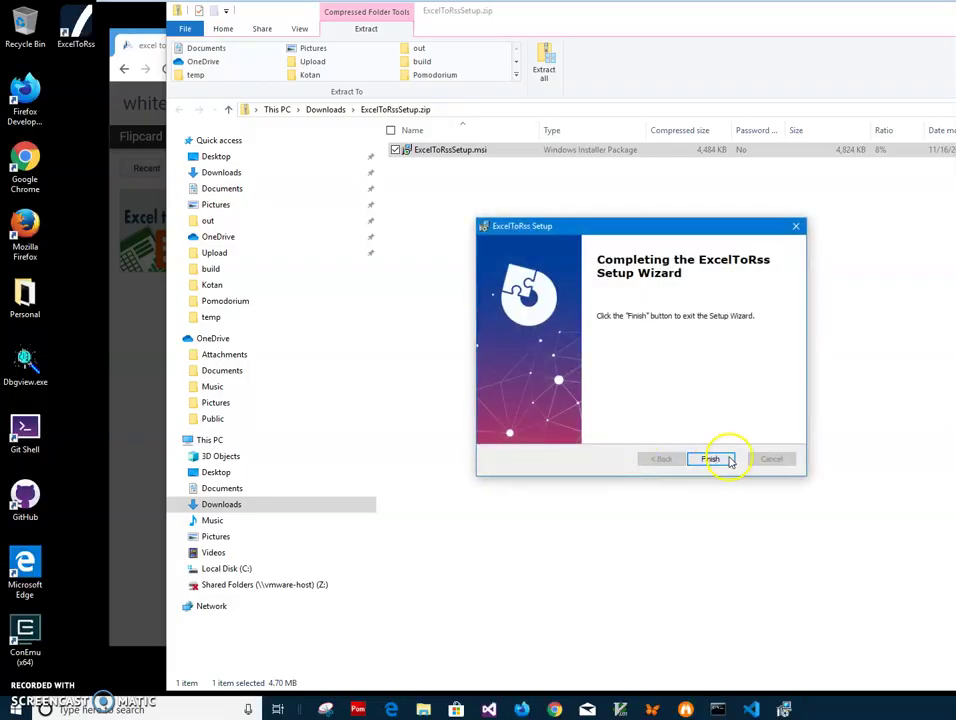
left_click(719, 458)
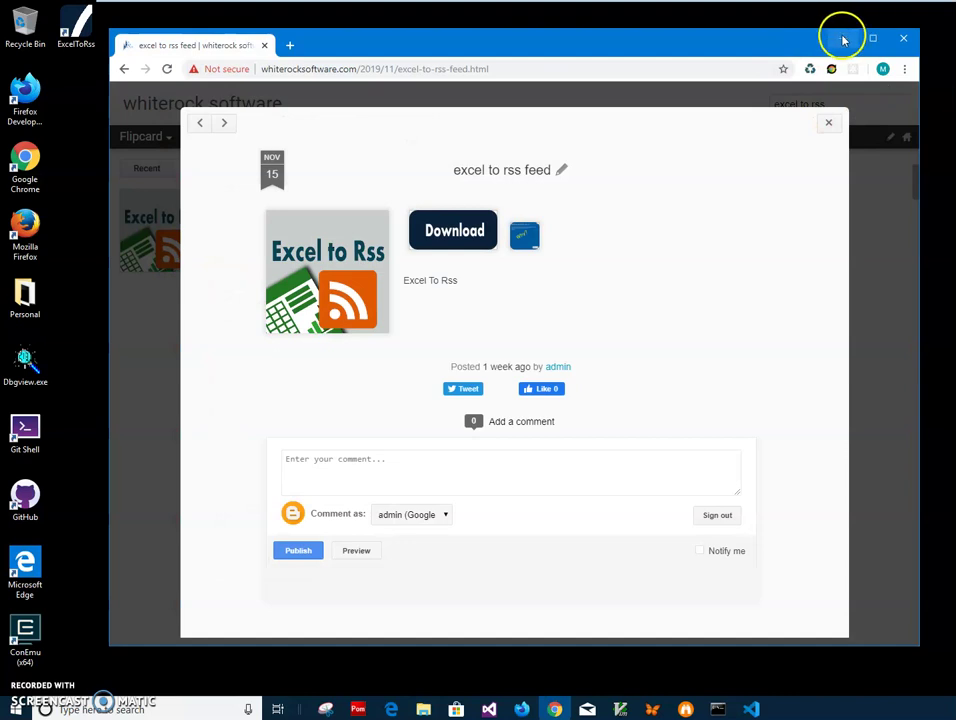
left_click(845, 37)
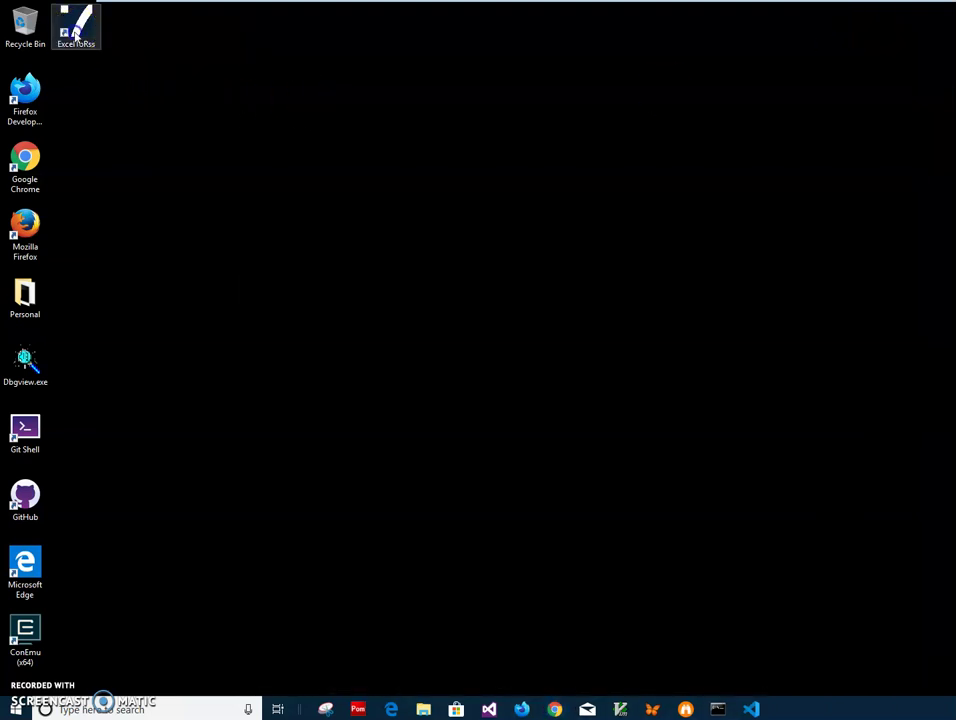
Launch ExcelToRss from its desktop icon and load myFeed.xlsx from Documents as the input file.
double_click(80, 40)
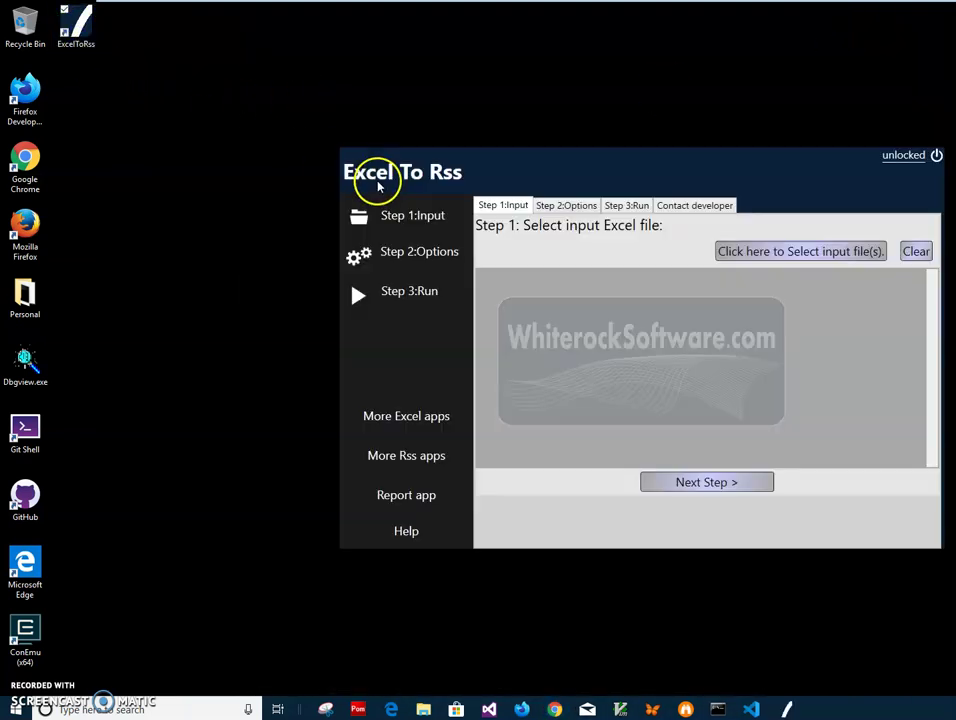
left_click_drag(487, 165, 390, 164)
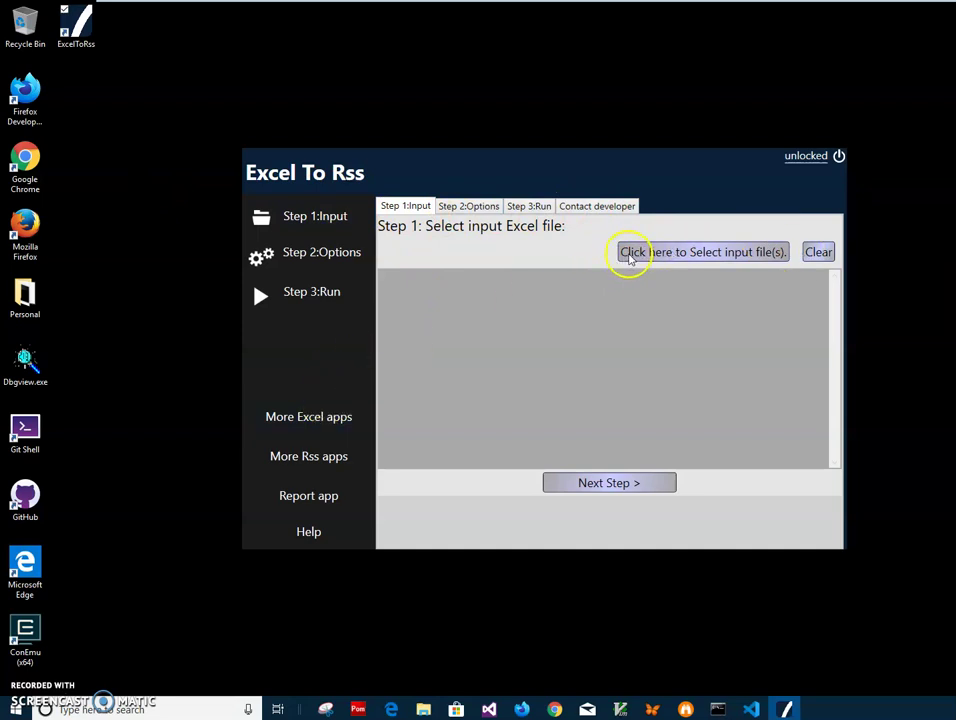
left_click(633, 258)
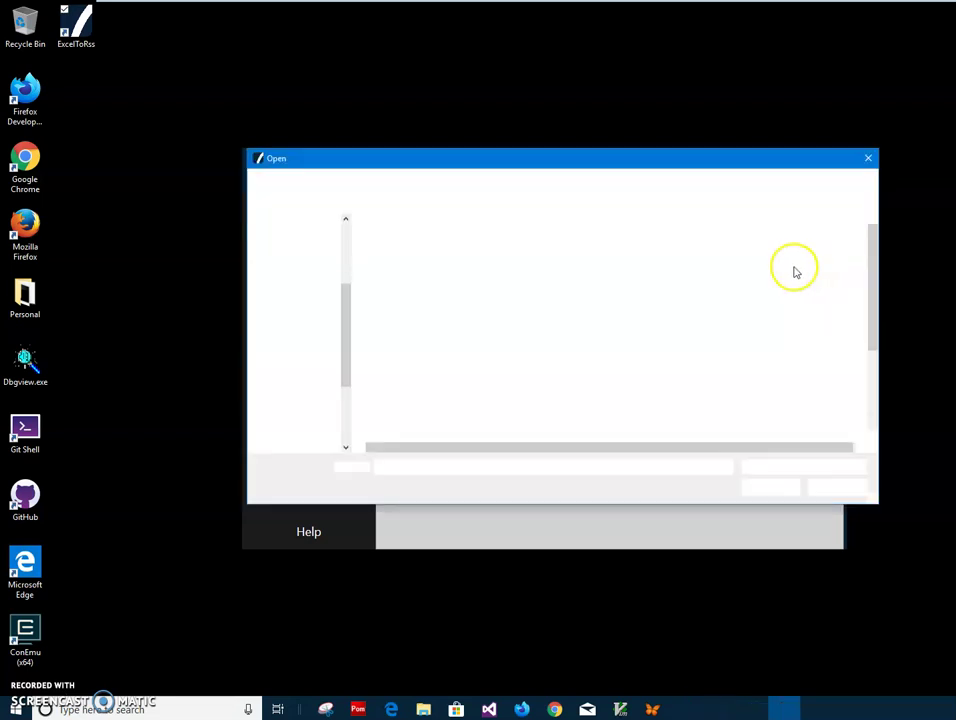
left_click(420, 243)
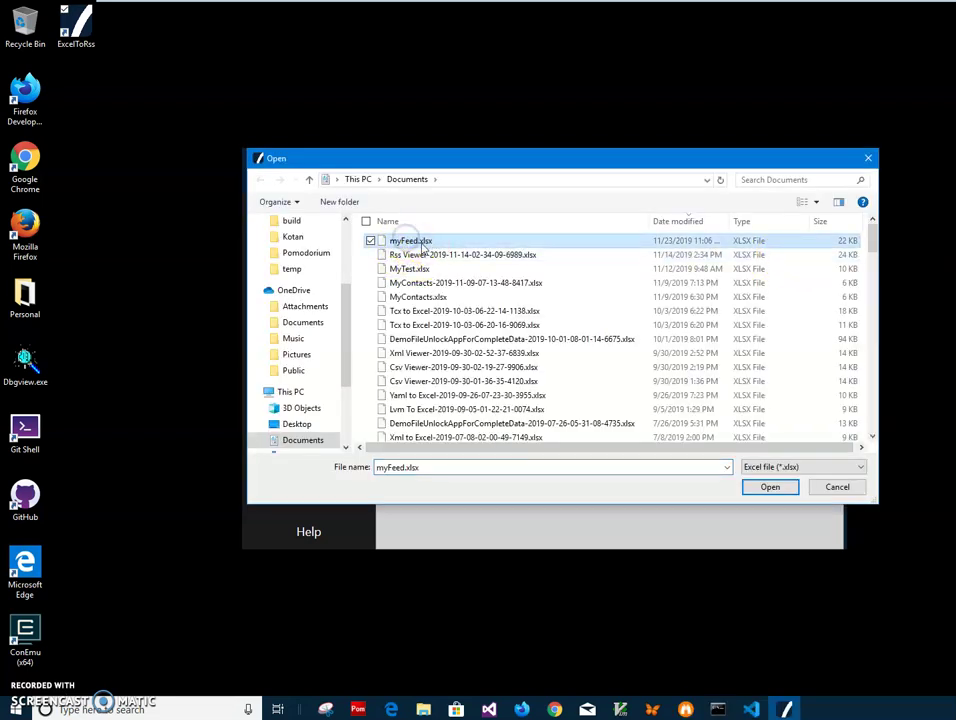
double_click(400, 241)
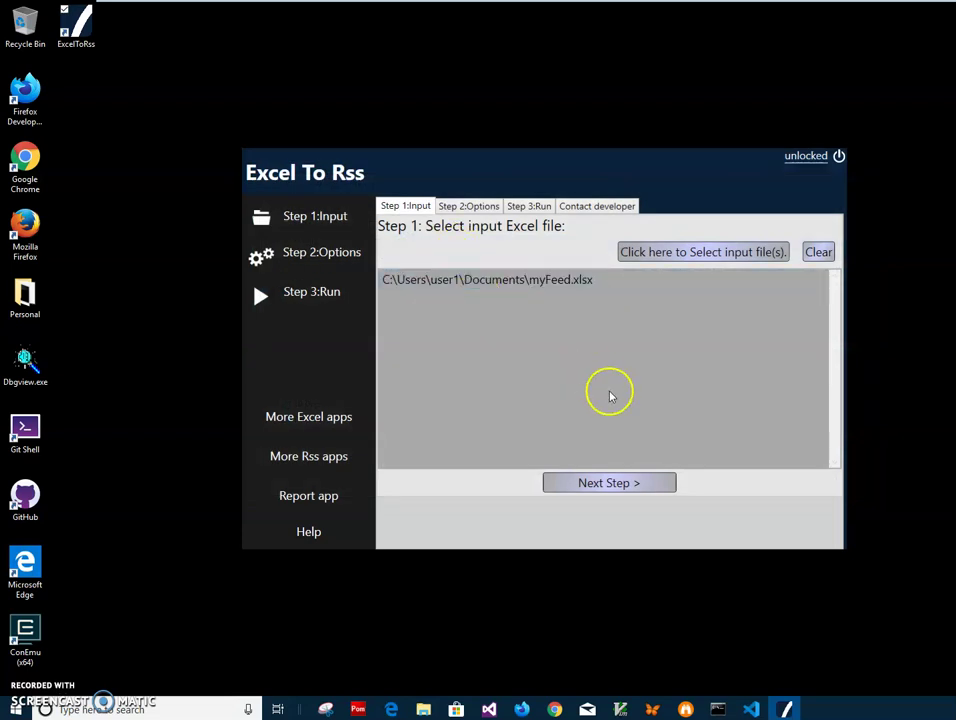
Keep the first row as column names and map title, description and link to the matching myFeed columns.
left_click(634, 482)
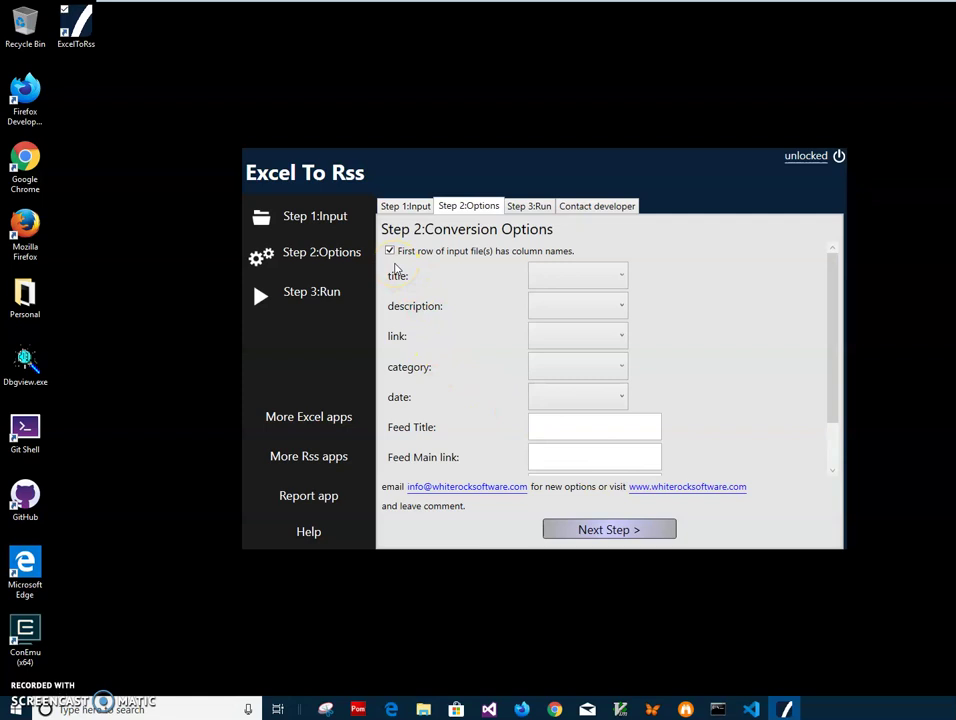
left_click(390, 252)
left_click(438, 255)
left_click(538, 281)
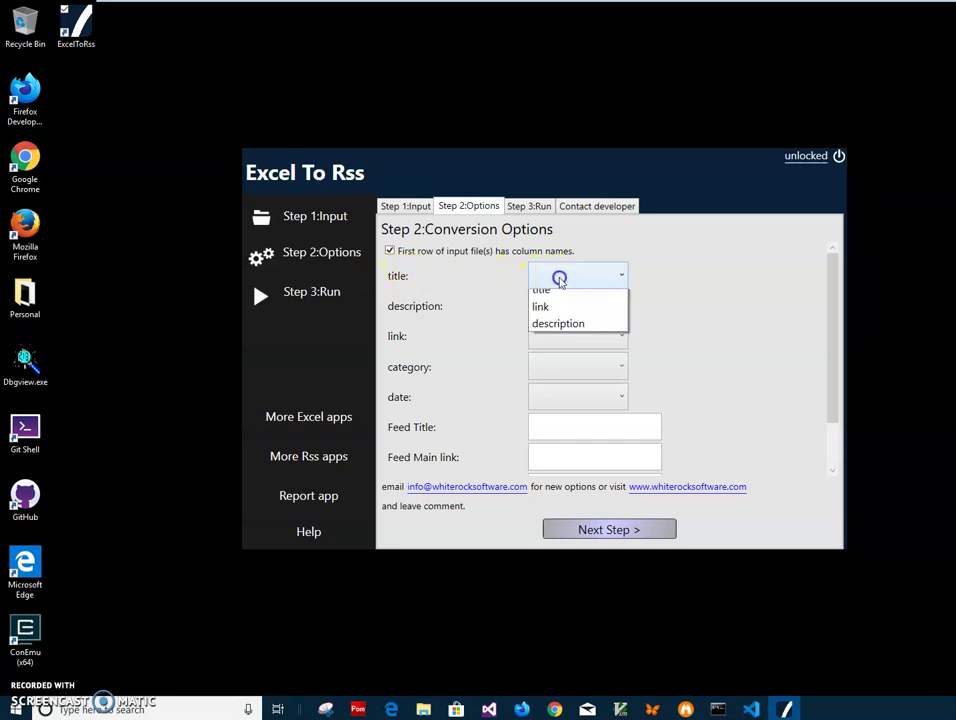
left_click(555, 300)
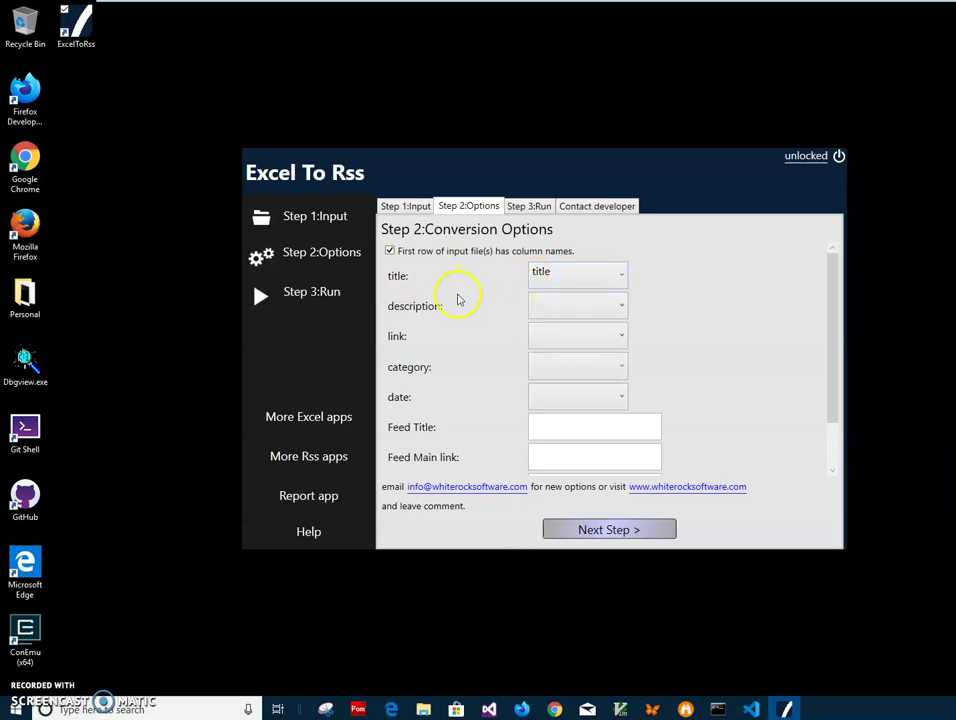
left_click(566, 310)
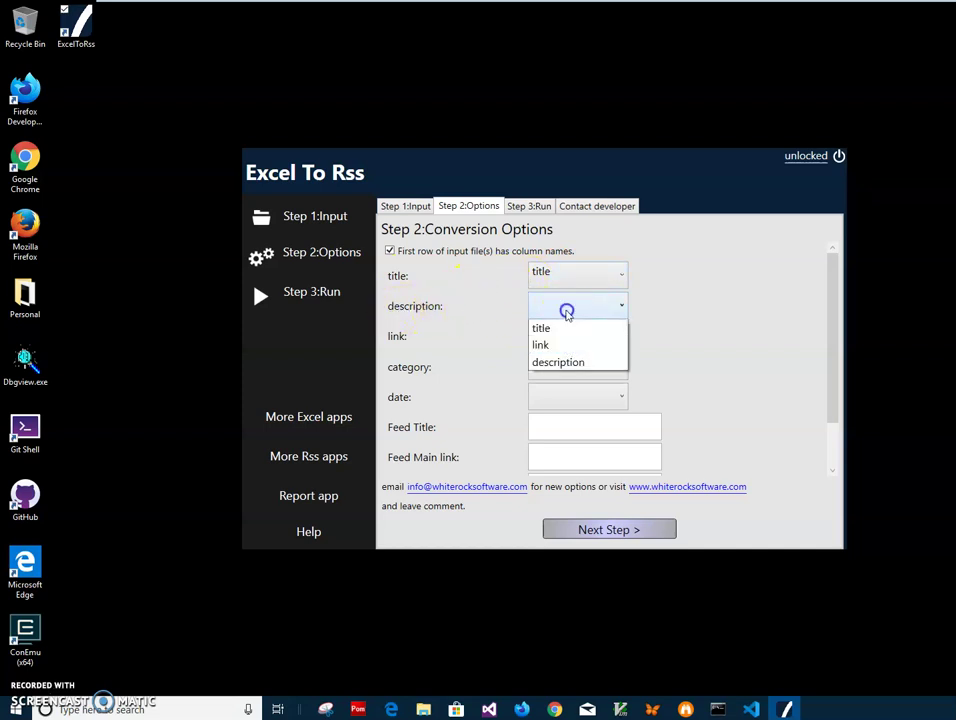
left_click(550, 361)
left_click(551, 376)
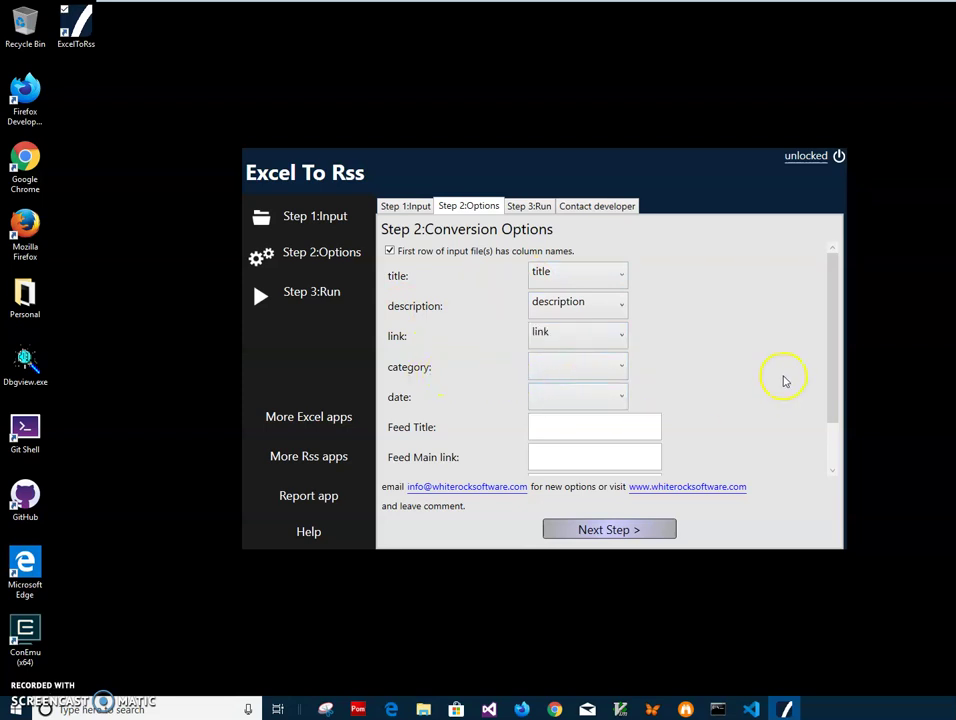
left_click_drag(832, 371, 836, 433)
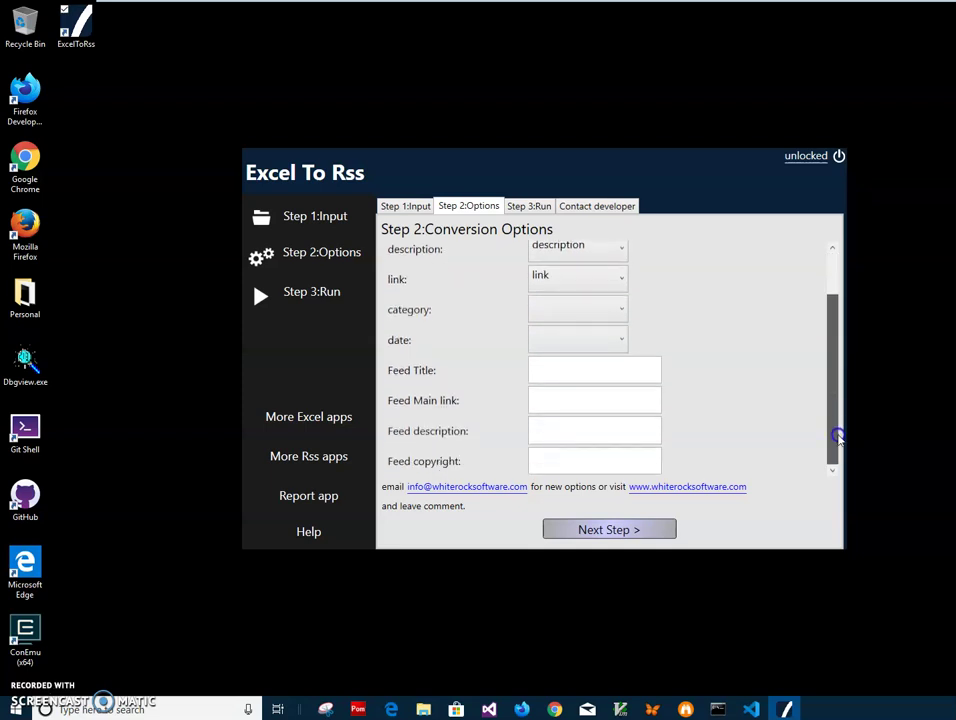
left_click(577, 372)
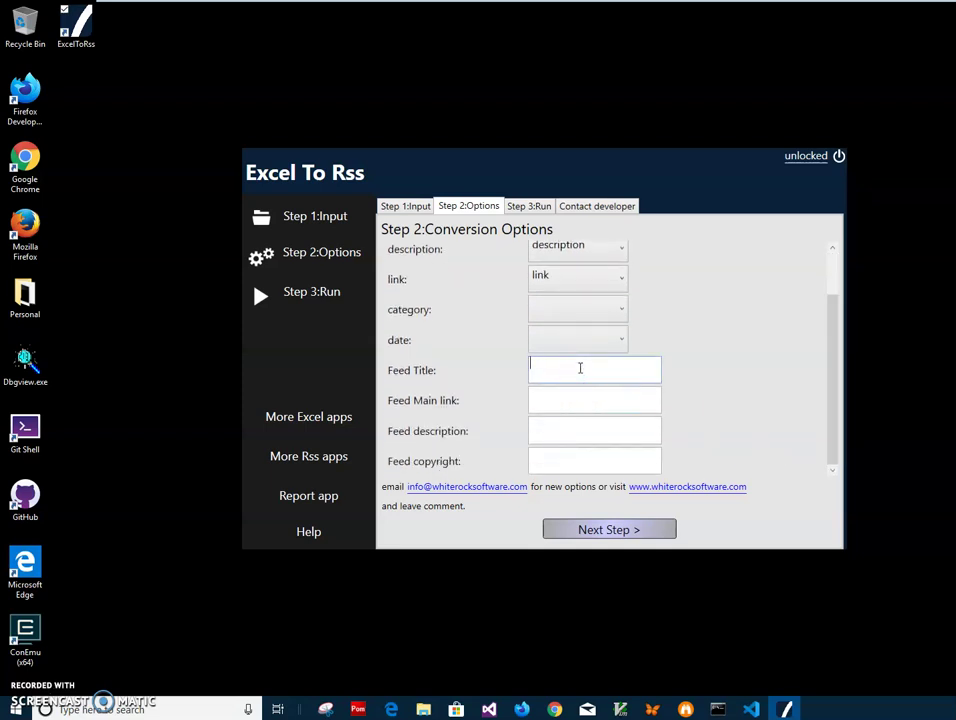
type("my news")
key("Tab")
type("http://www")
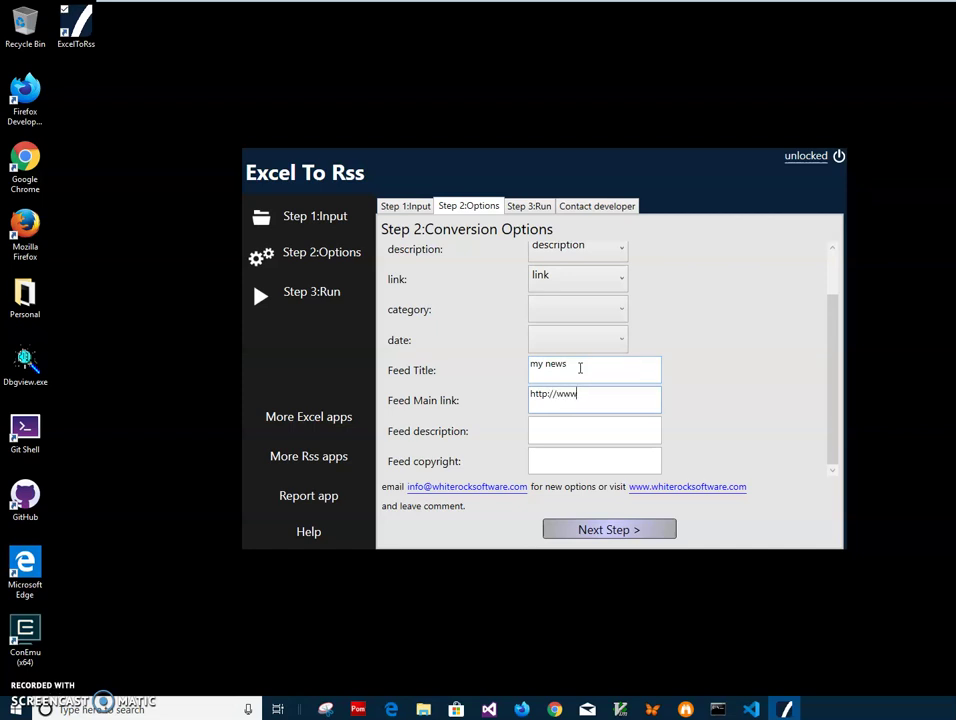
type(".whitercoksoftware.com")
key("Tab")
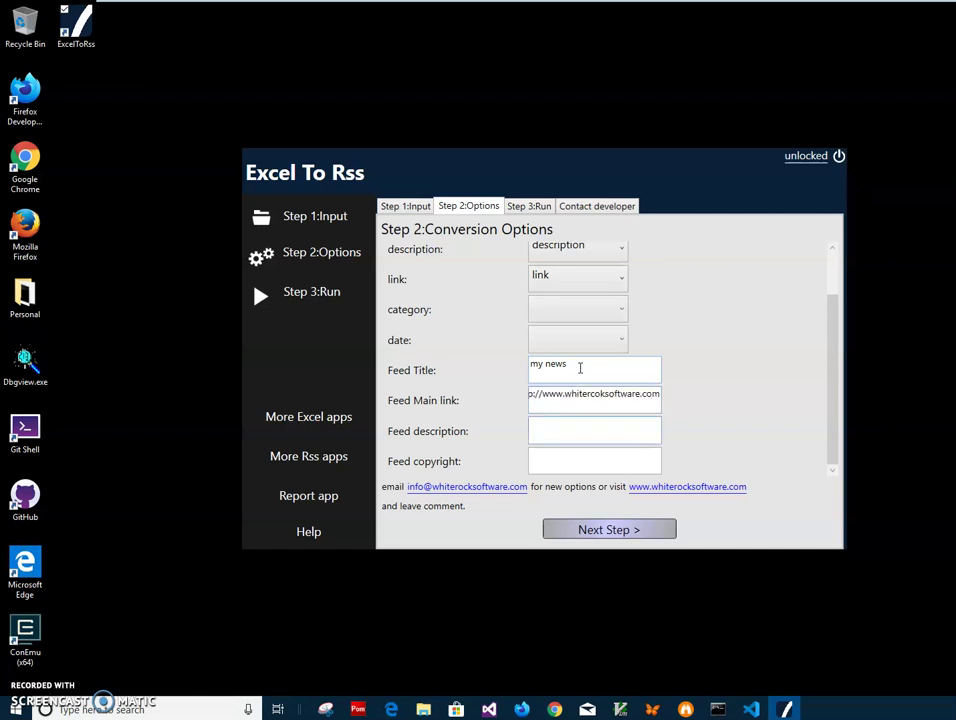
type("my news rss")
key("Tab")
Copy the site name from the main link into Feed copyright and advance to the Run conversion step.
left_click(604, 395)
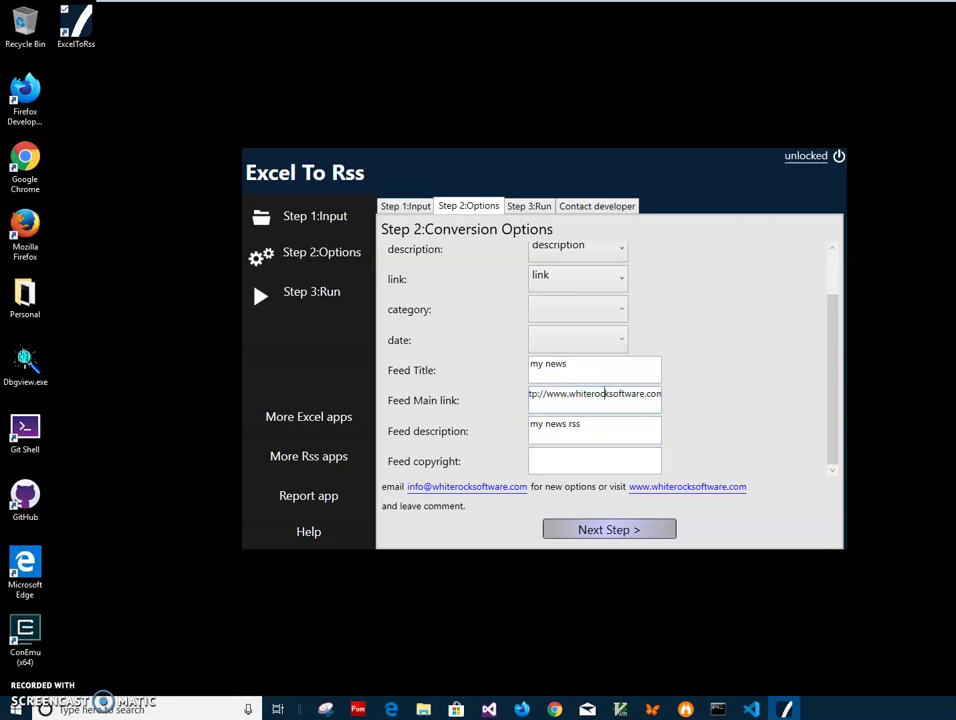
key("ctrl+shift+Right")
key("ctrl+c")
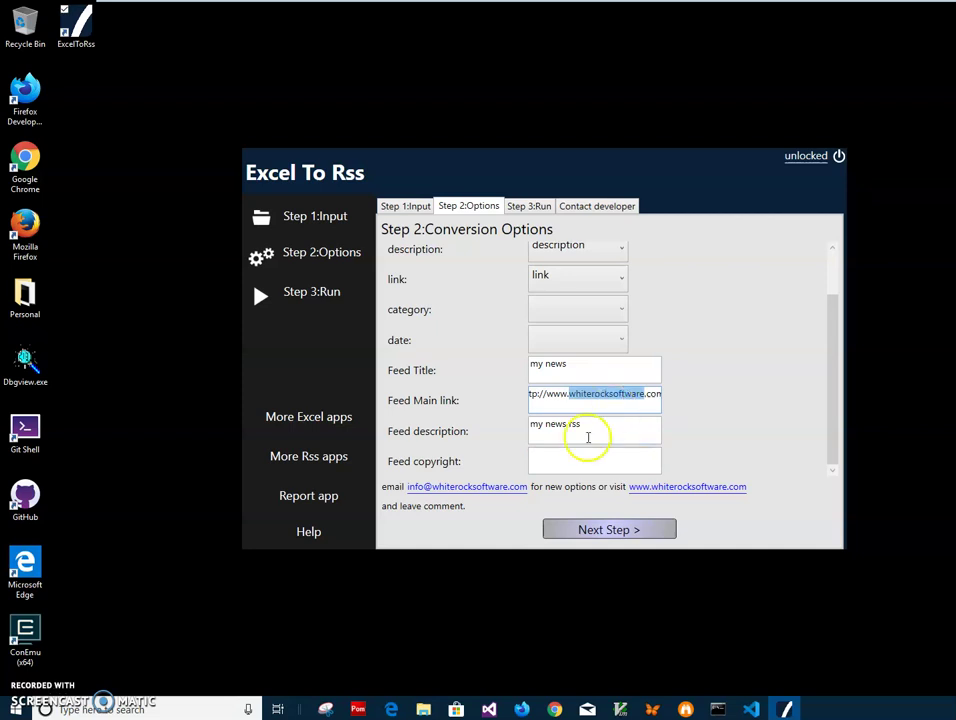
left_click(576, 458)
key("ctrl+v")
left_click(615, 537)
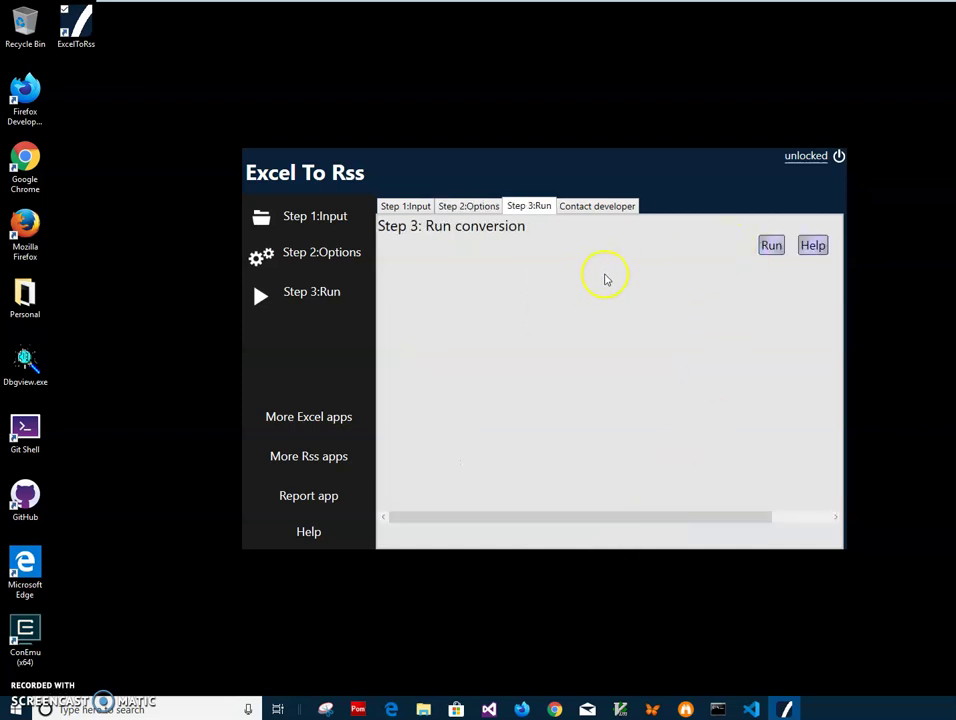
Run the conversion, replacing the default file name with MyNewsFeed, and save MyNewsFeed.rss.
left_click(769, 248)
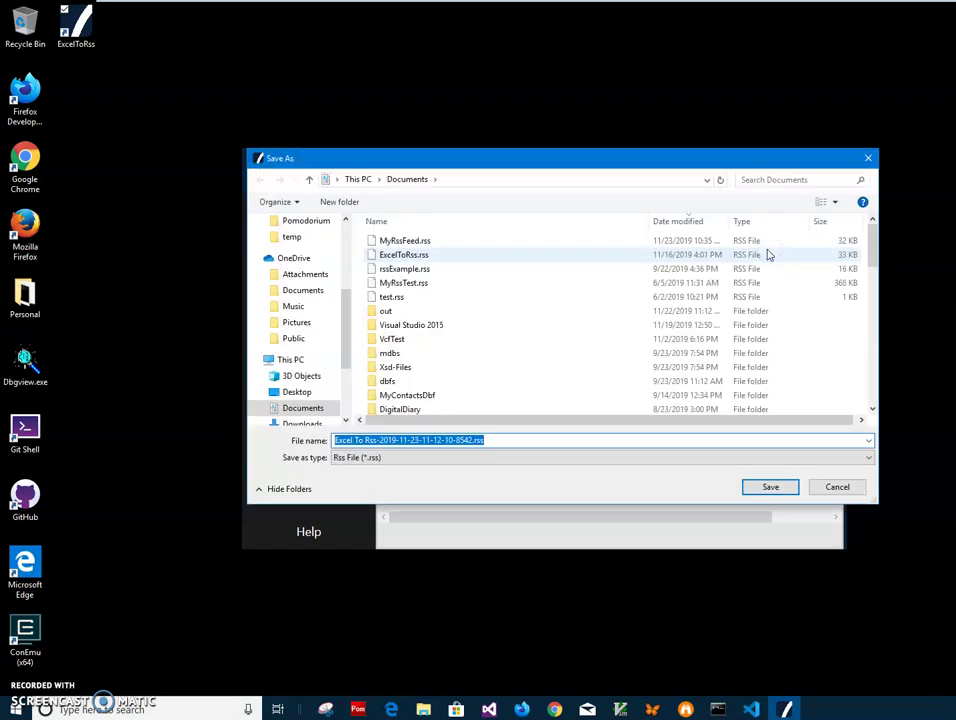
left_click(450, 443)
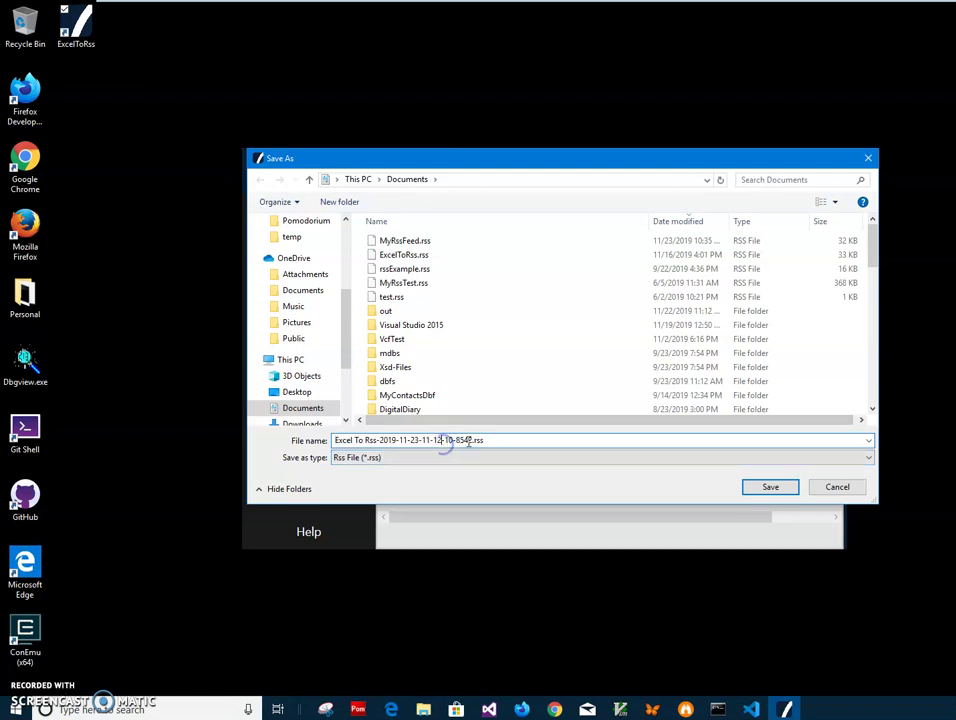
left_click_drag(470, 441, 331, 442)
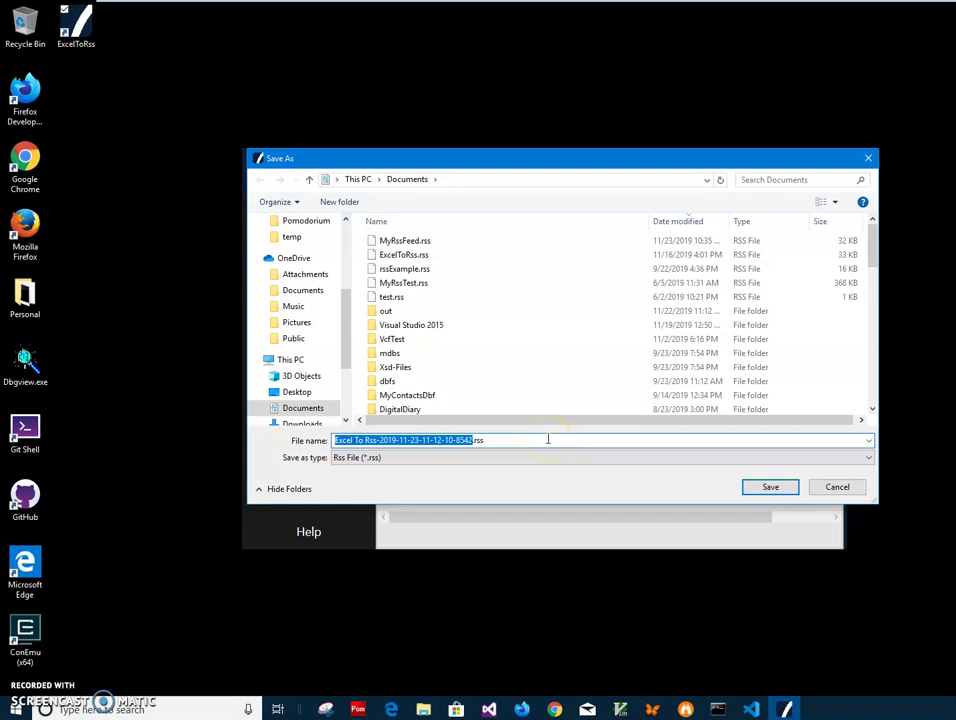
type("MyNewsFeed")
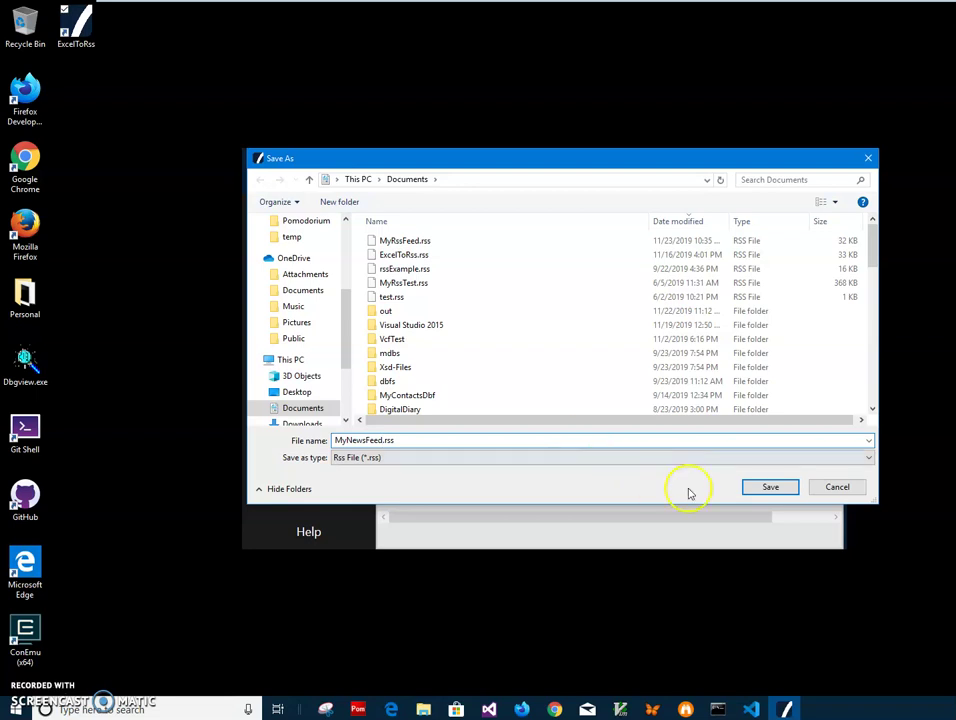
left_click(768, 489)
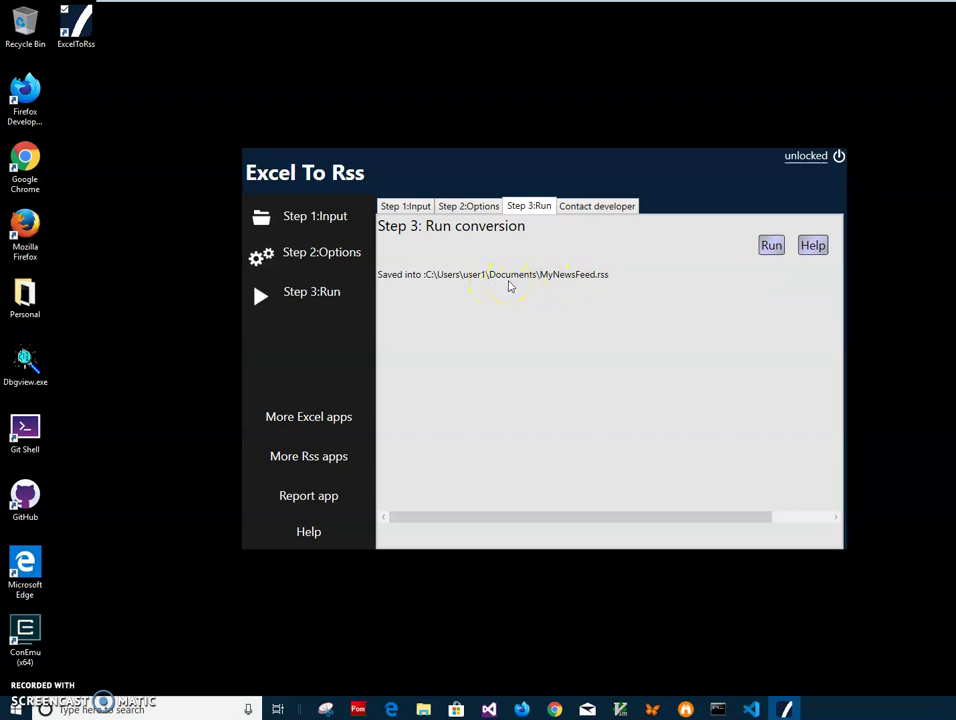
left_click(423, 709)
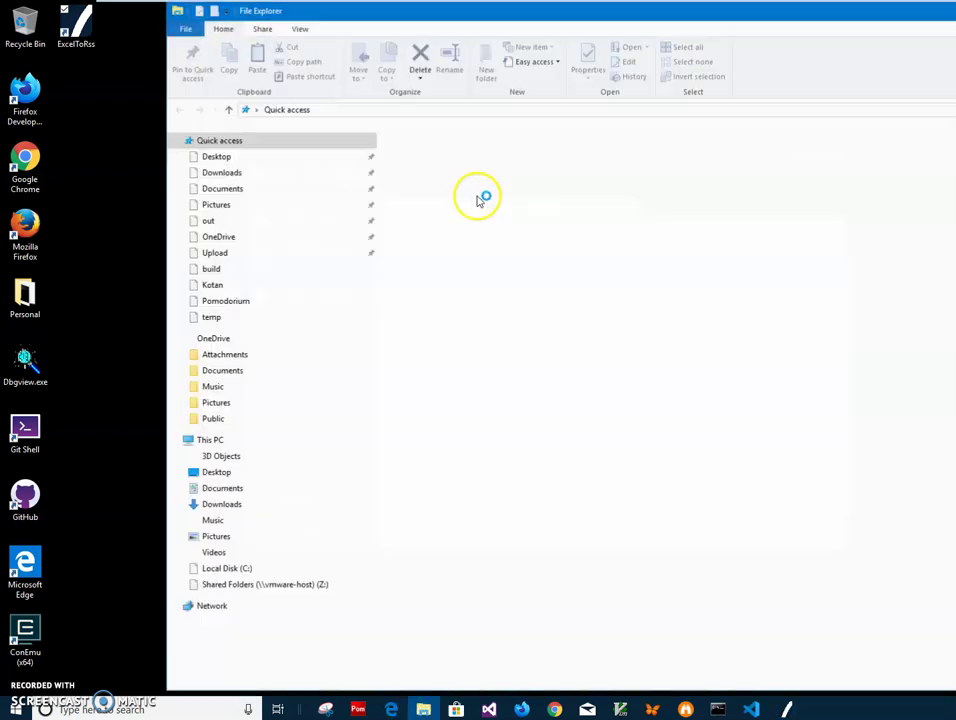
left_click_drag(489, 17, 423, 216)
left_click(559, 570)
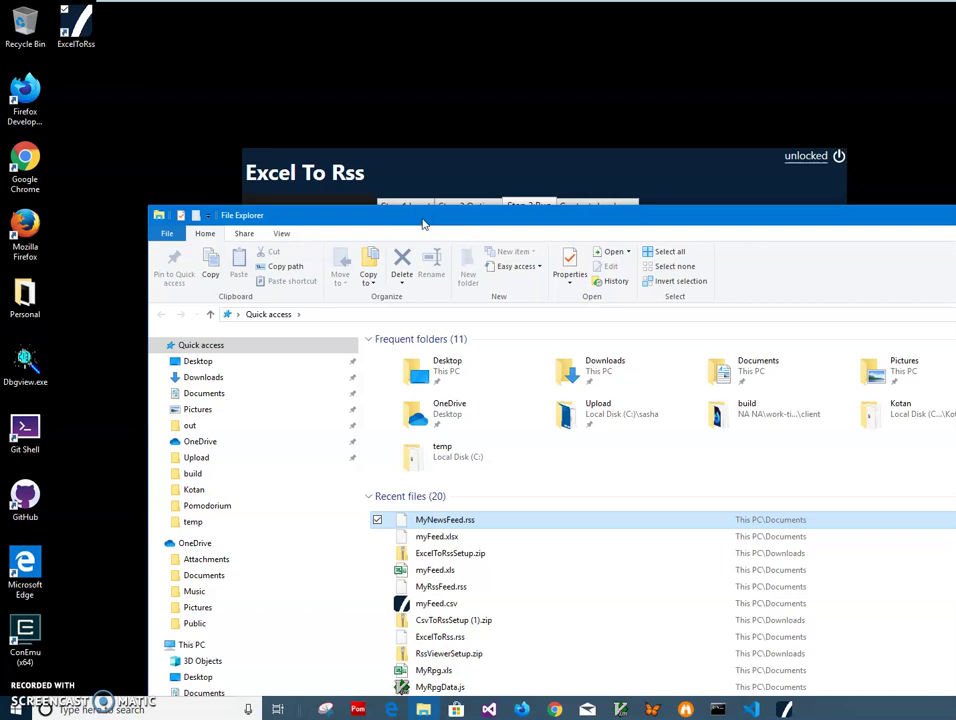
key("alt+F4")
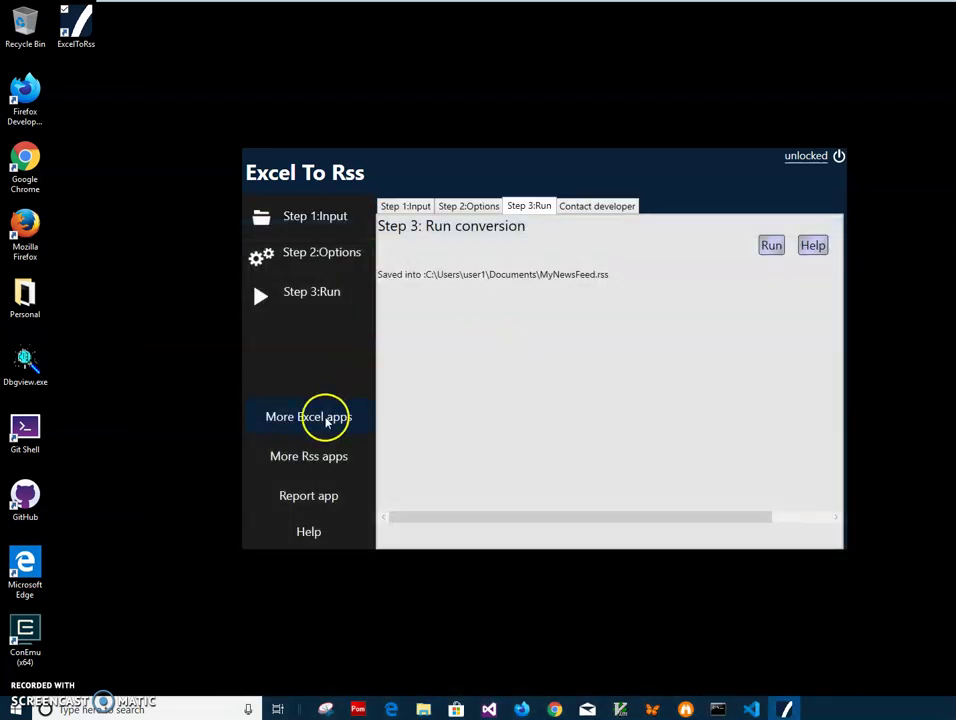